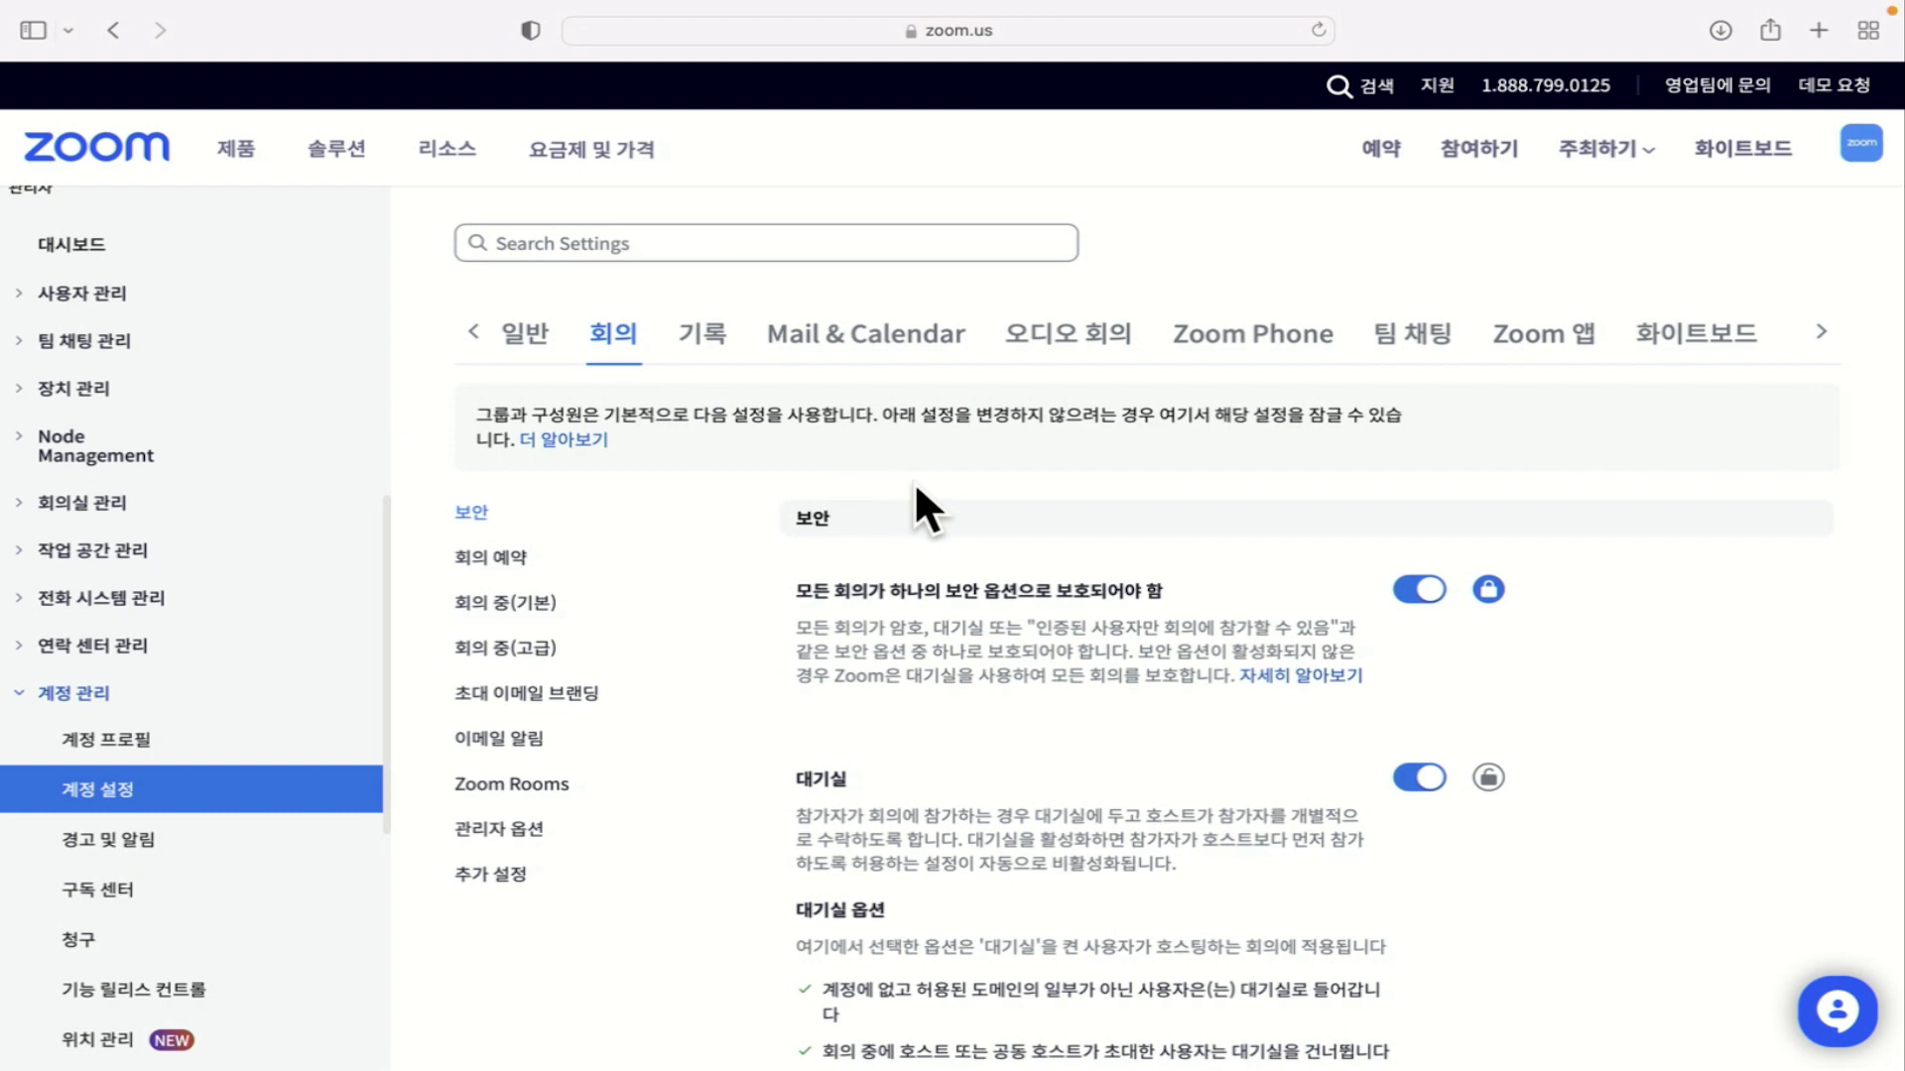
# - Lock the 대기실 (waiting room) setting for the whole account in the 보안 section and confirm the lock
pyautogui.scroll(-1, 990, 526)
pyautogui.scroll(-3, 1039, 600)
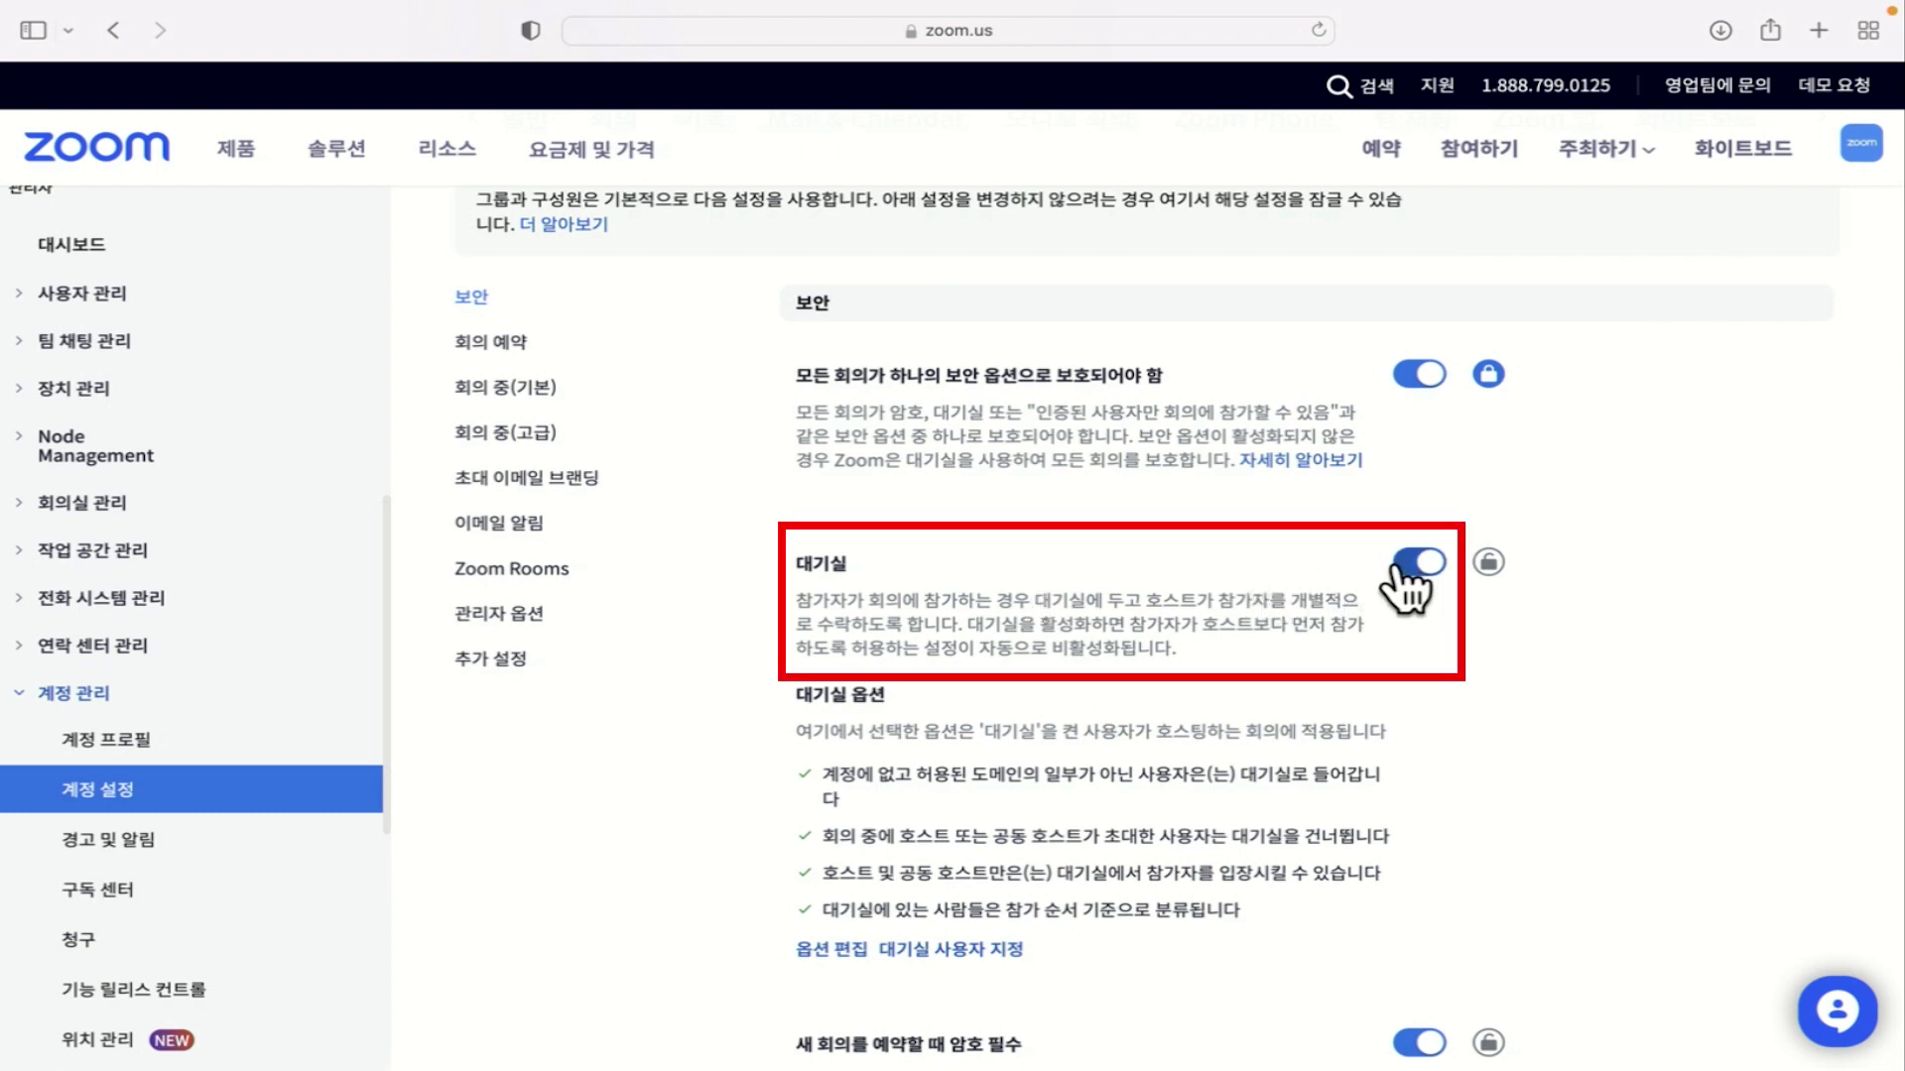
pyautogui.scroll(-3, 1419, 446)
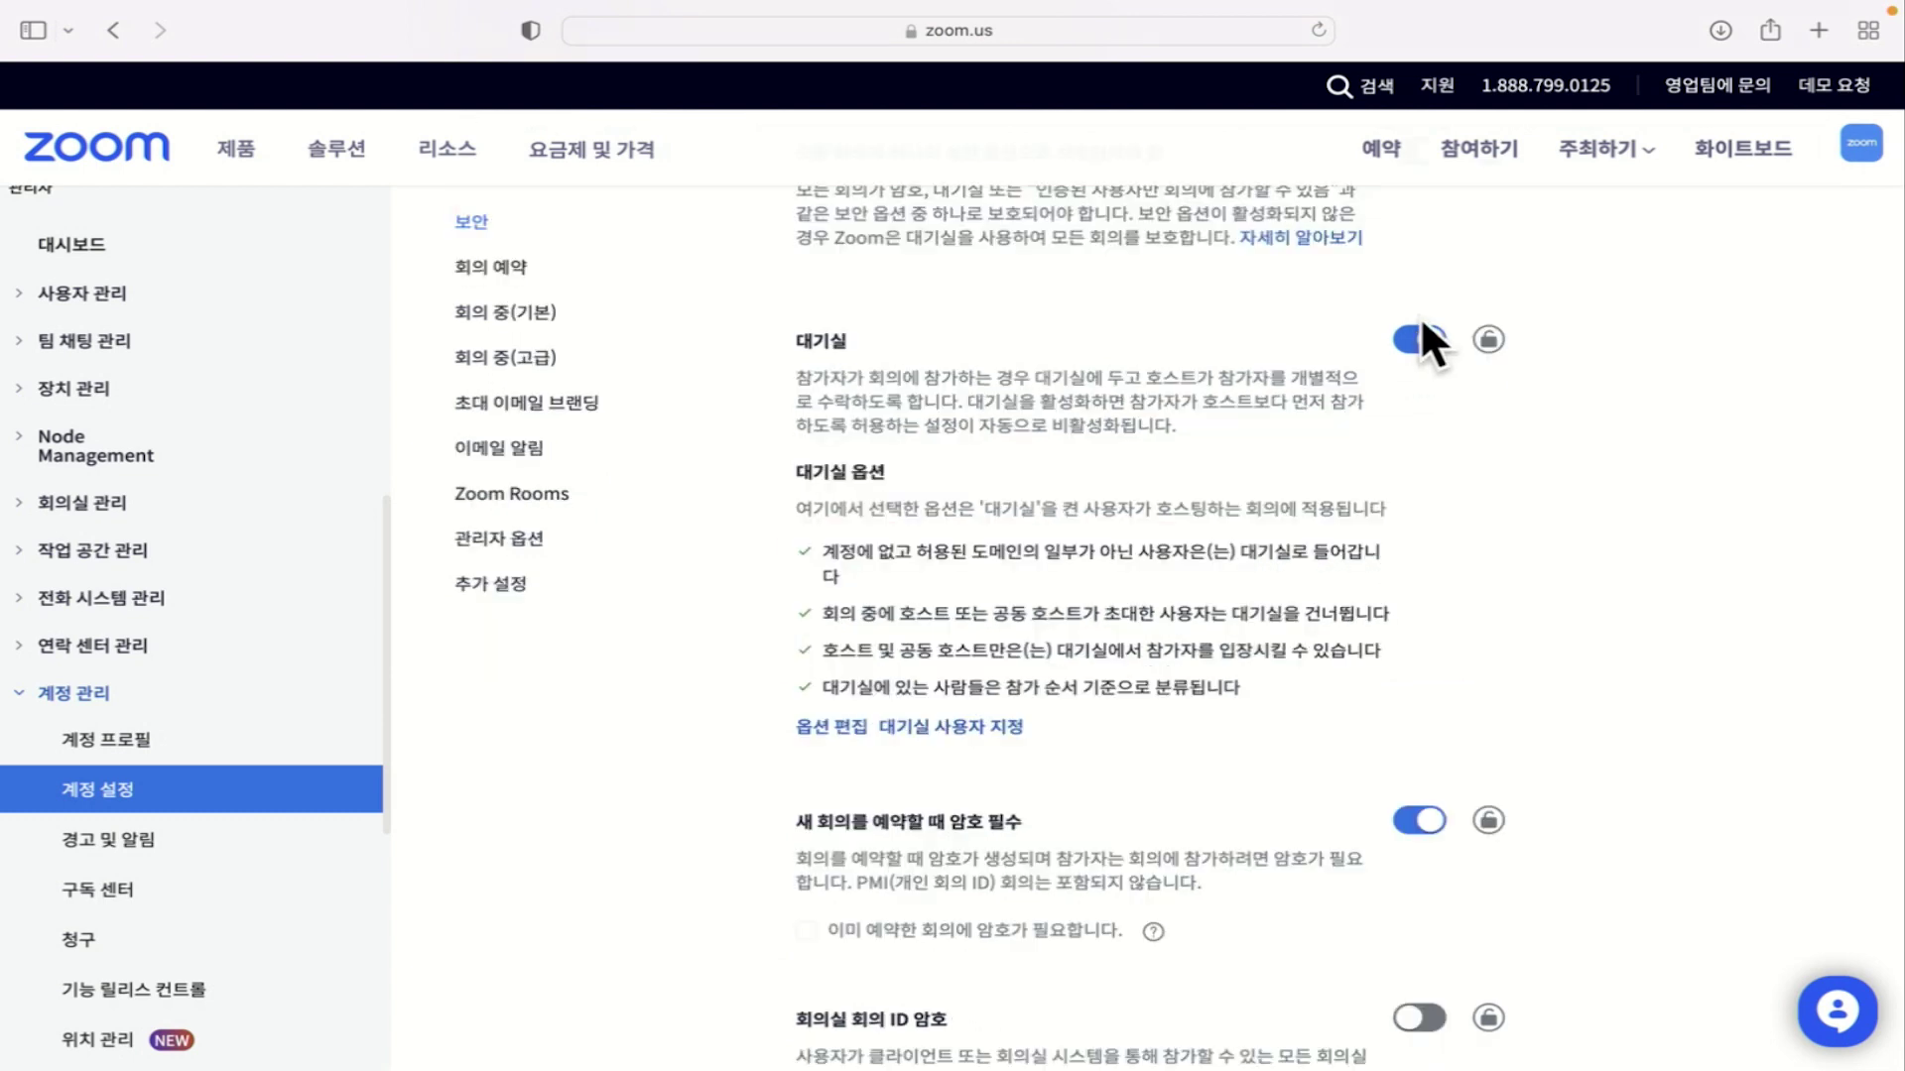
pyautogui.scroll(1, 1359, 420)
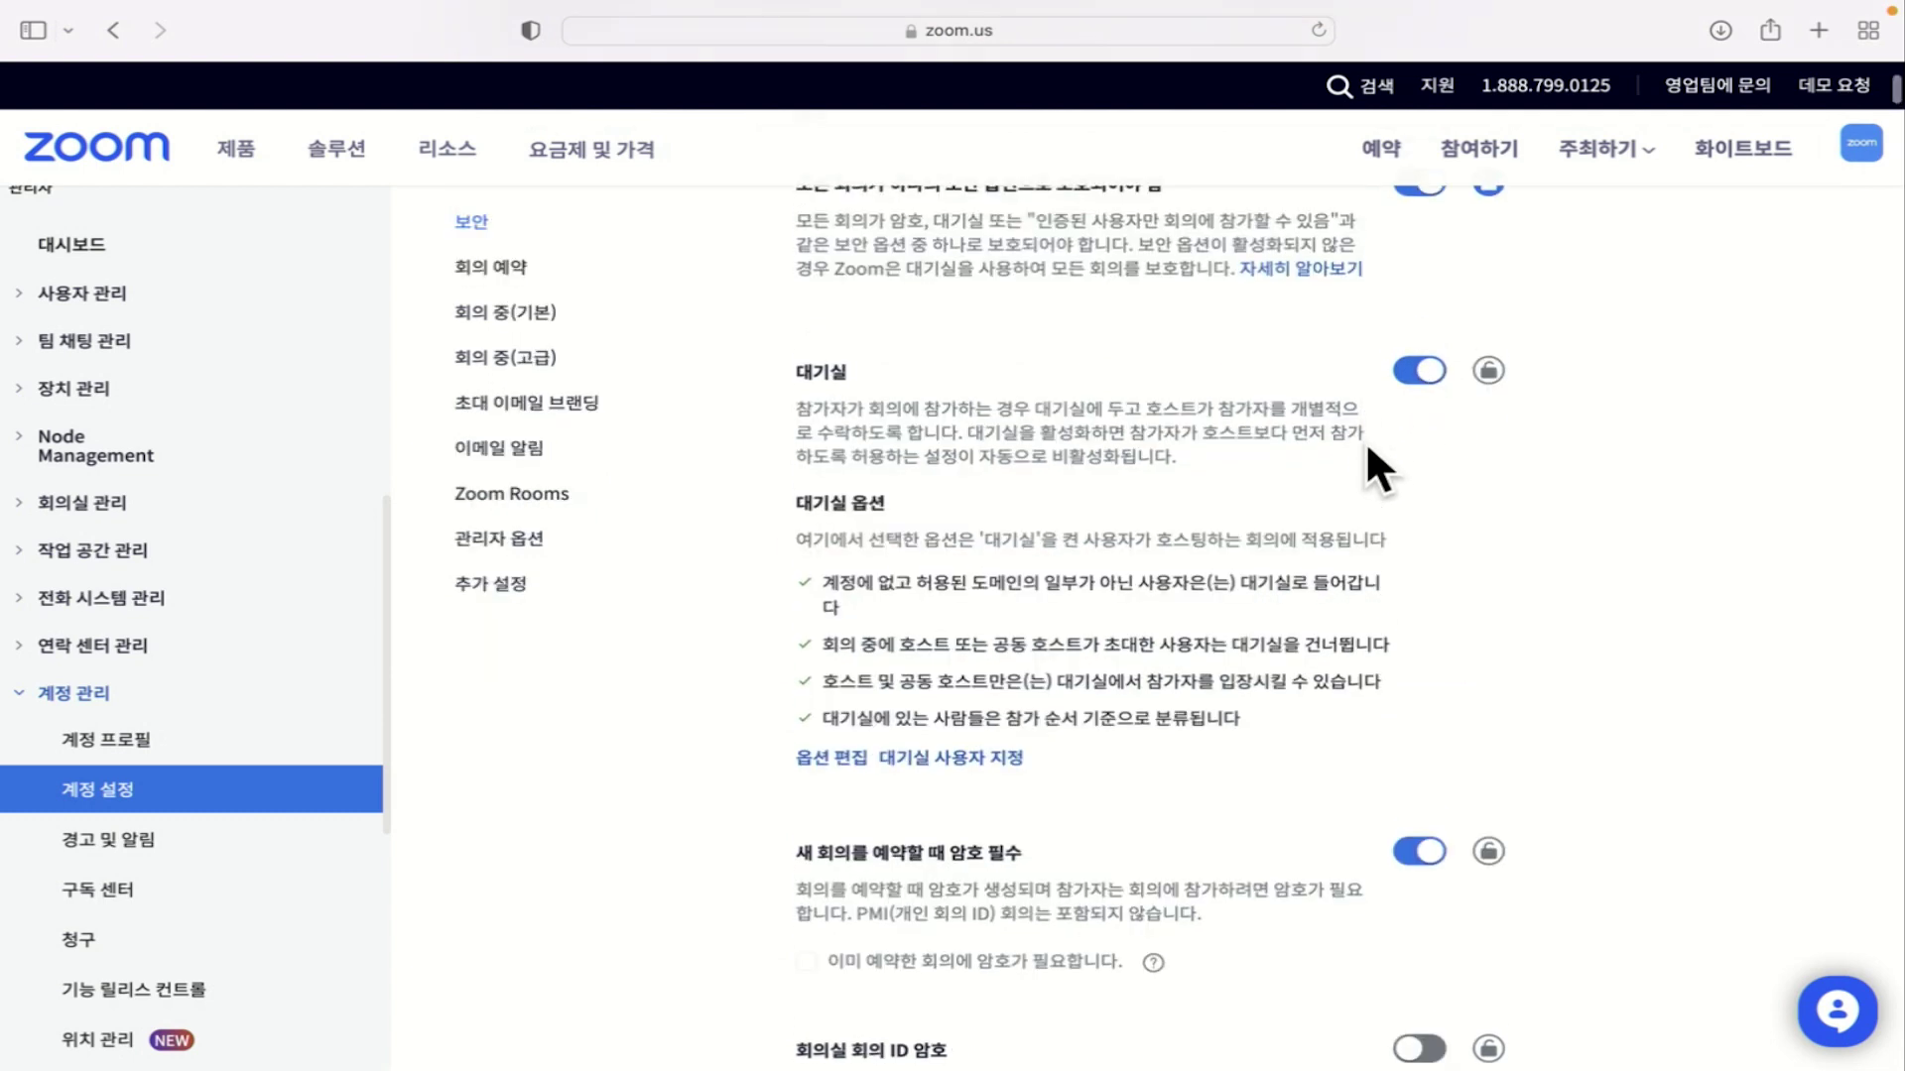
pyautogui.click(1488, 375)
pyautogui.click(1181, 625)
pyautogui.scroll(1, 1345, 583)
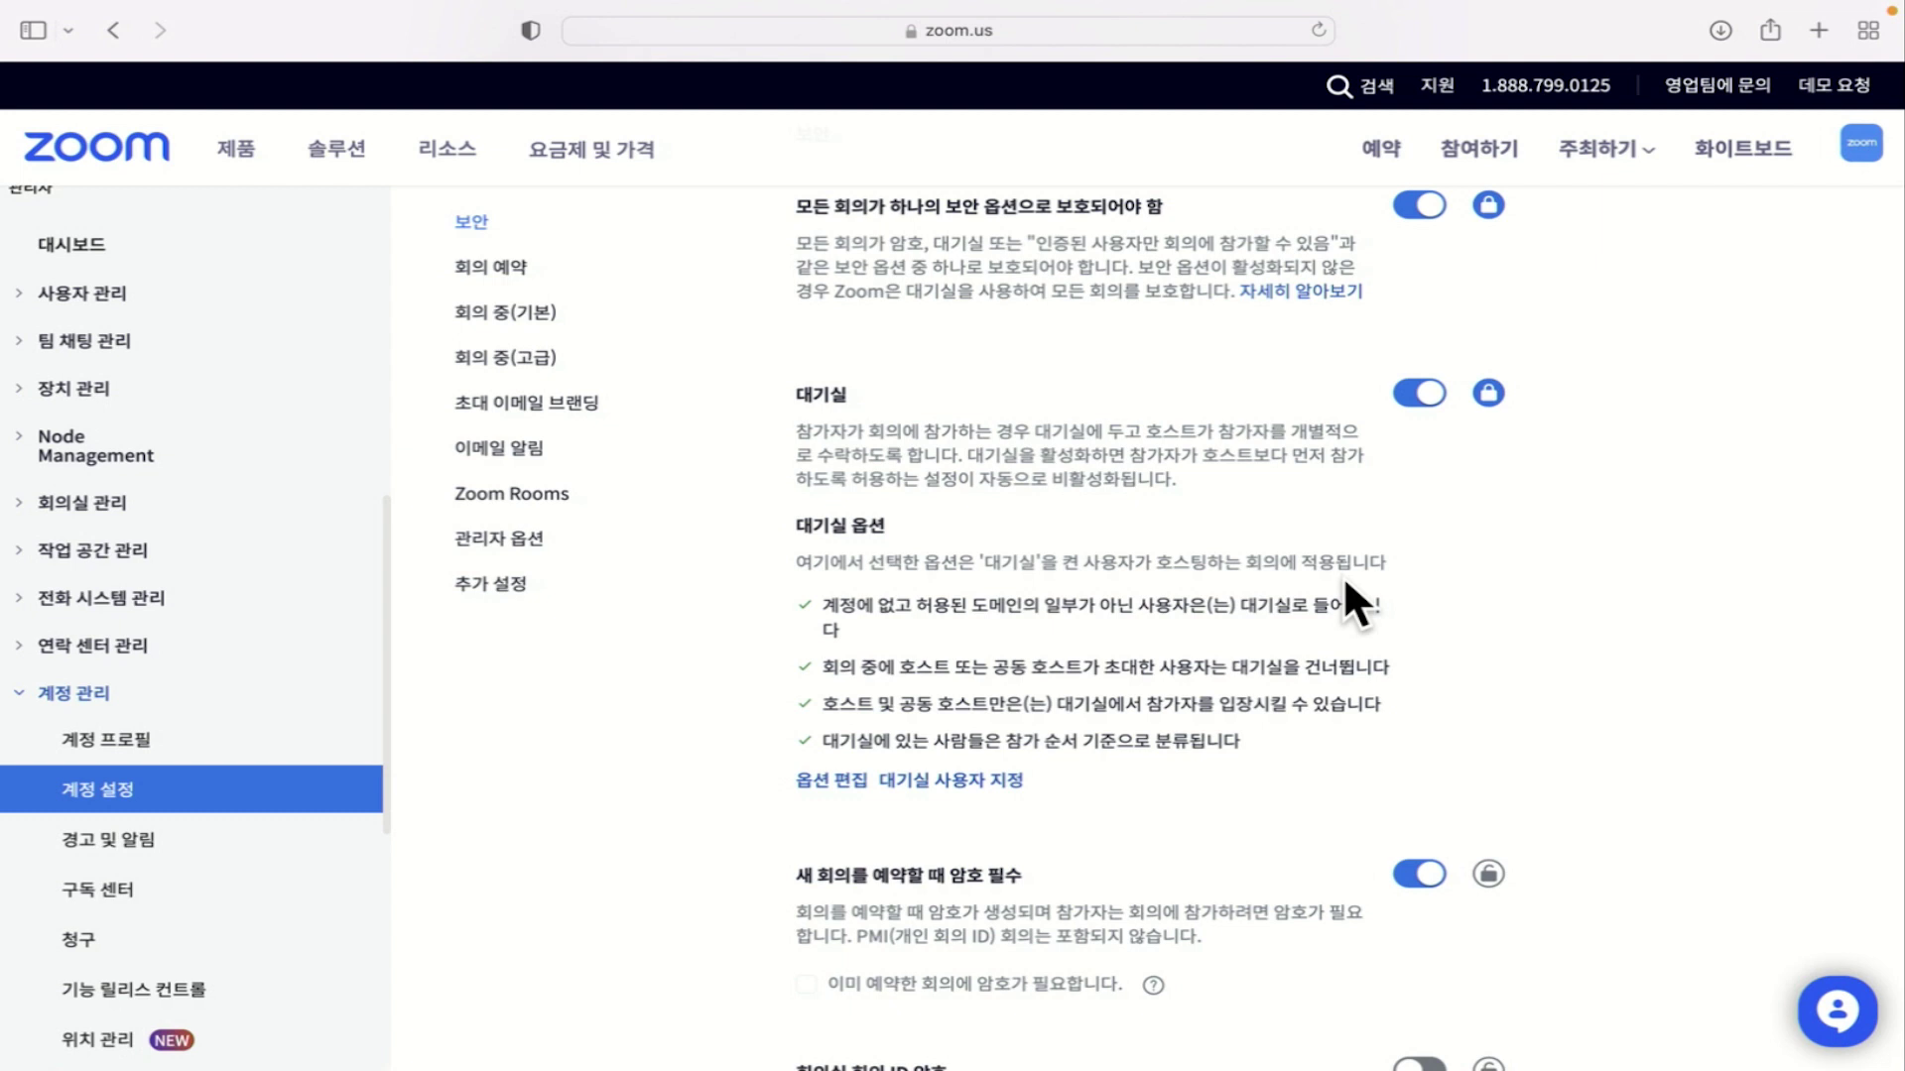
# - Examine the remaining 보안 settings, especially the authentication options for meeting and webinar participants
pyautogui.scroll(-1, 1343, 574)
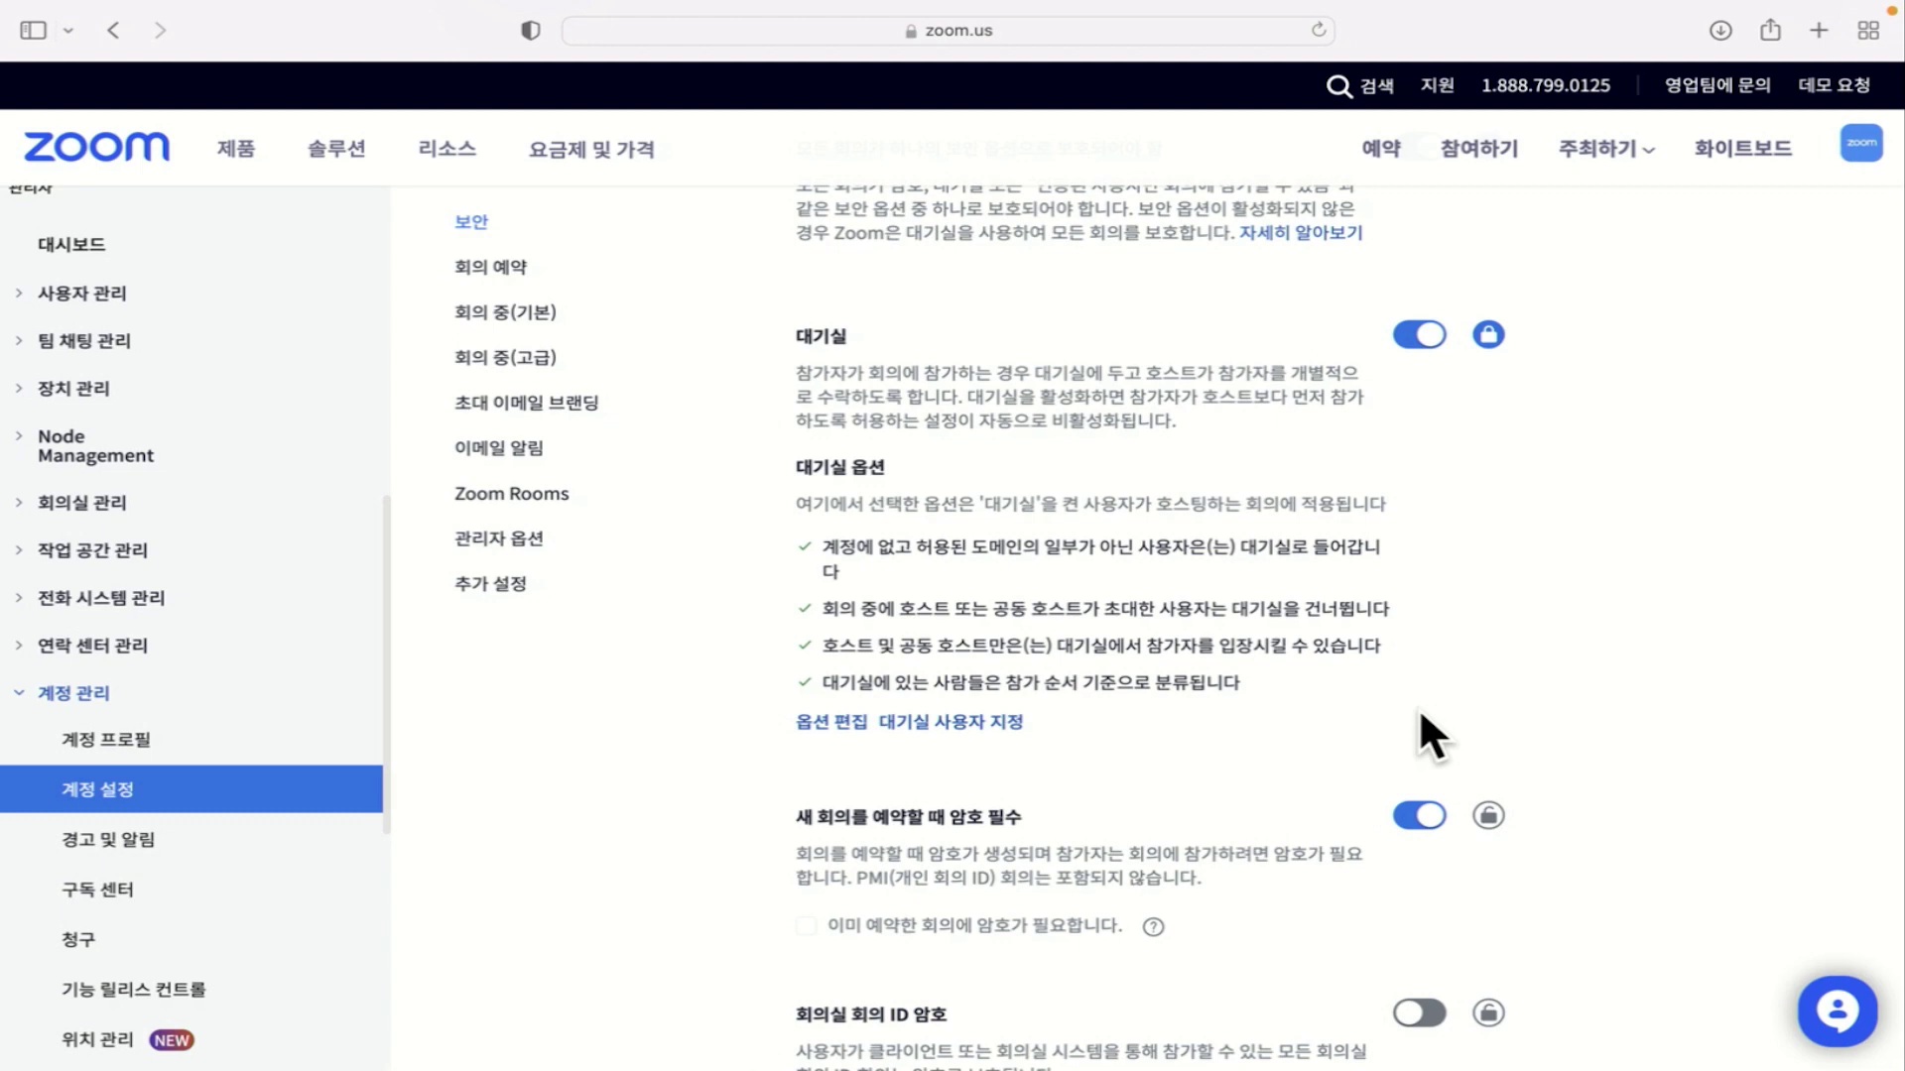
pyautogui.scroll(-5, 1421, 713)
pyautogui.scroll(-10, 1421, 714)
pyautogui.scroll(-13, 1420, 714)
pyautogui.scroll(-4, 1419, 739)
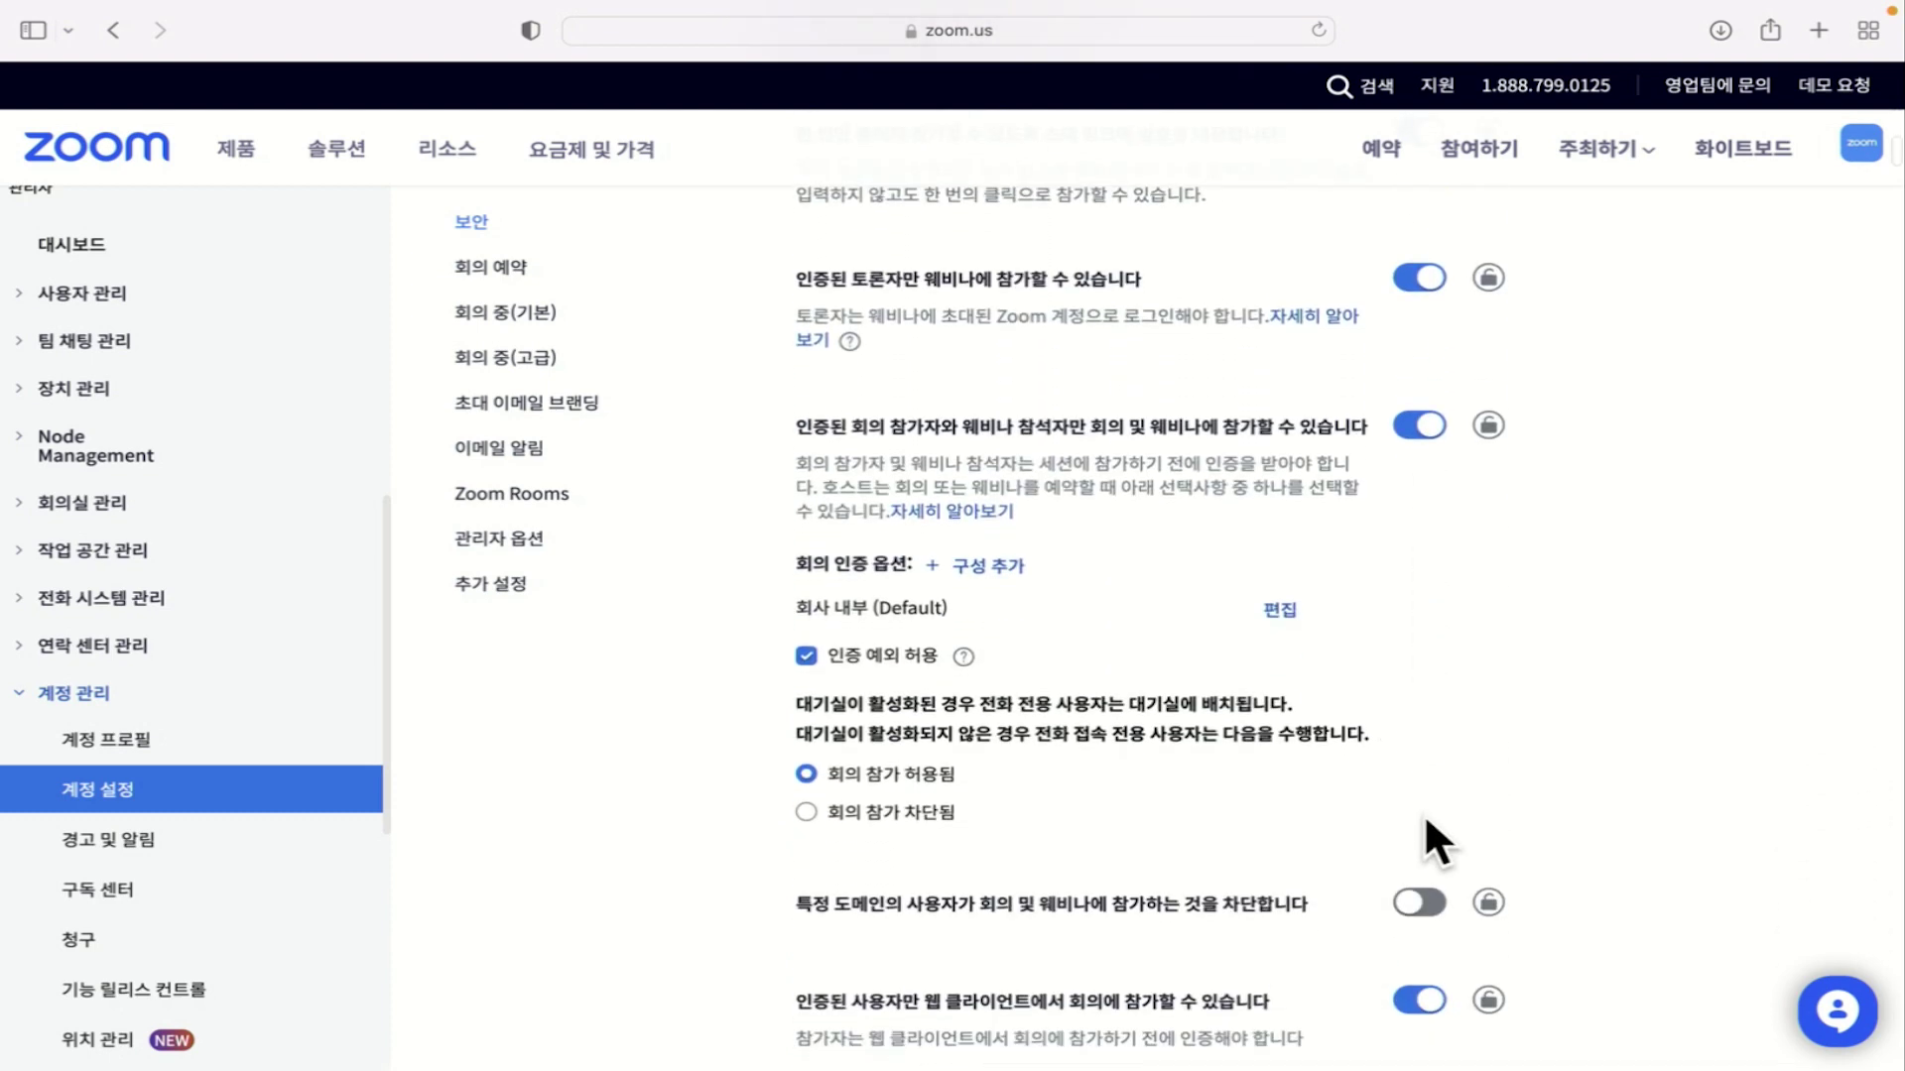
pyautogui.scroll(-1, 1425, 812)
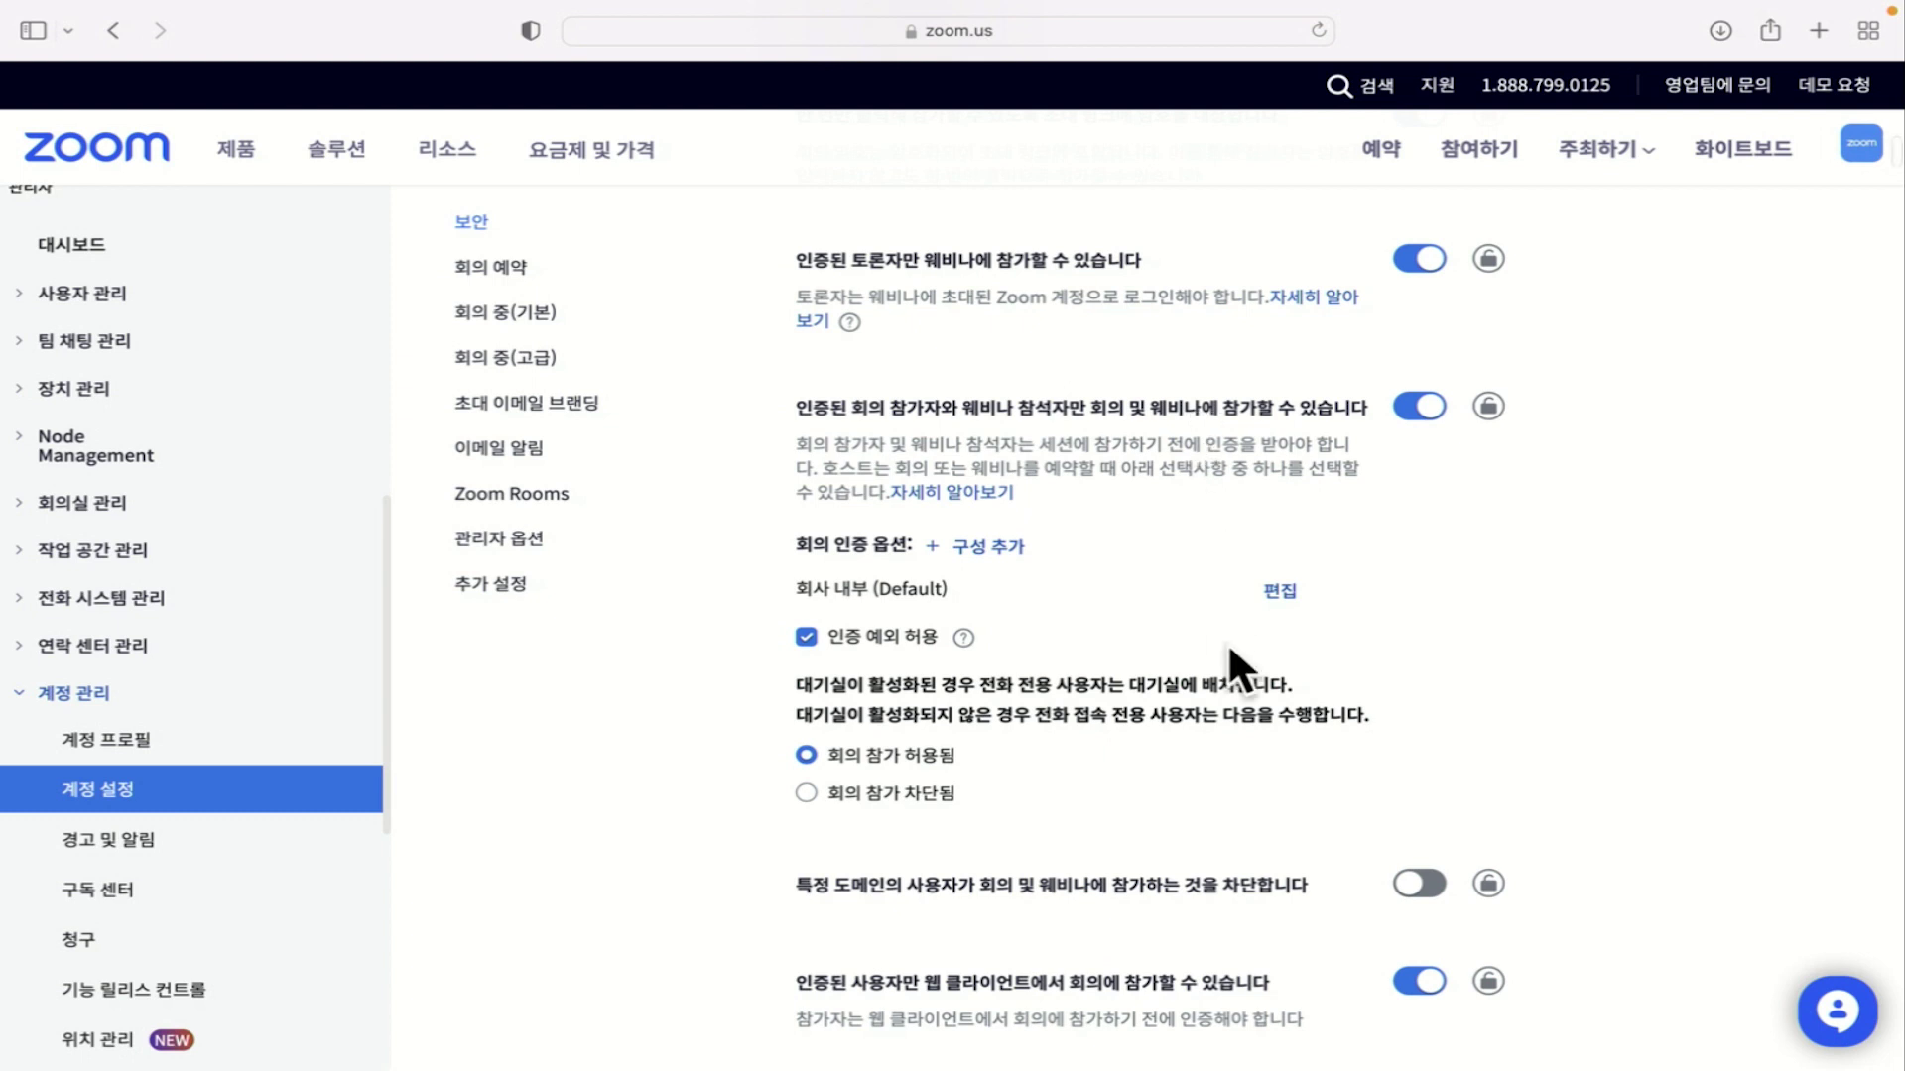
pyautogui.scroll(-1, 1230, 650)
pyautogui.scroll(1, 1228, 641)
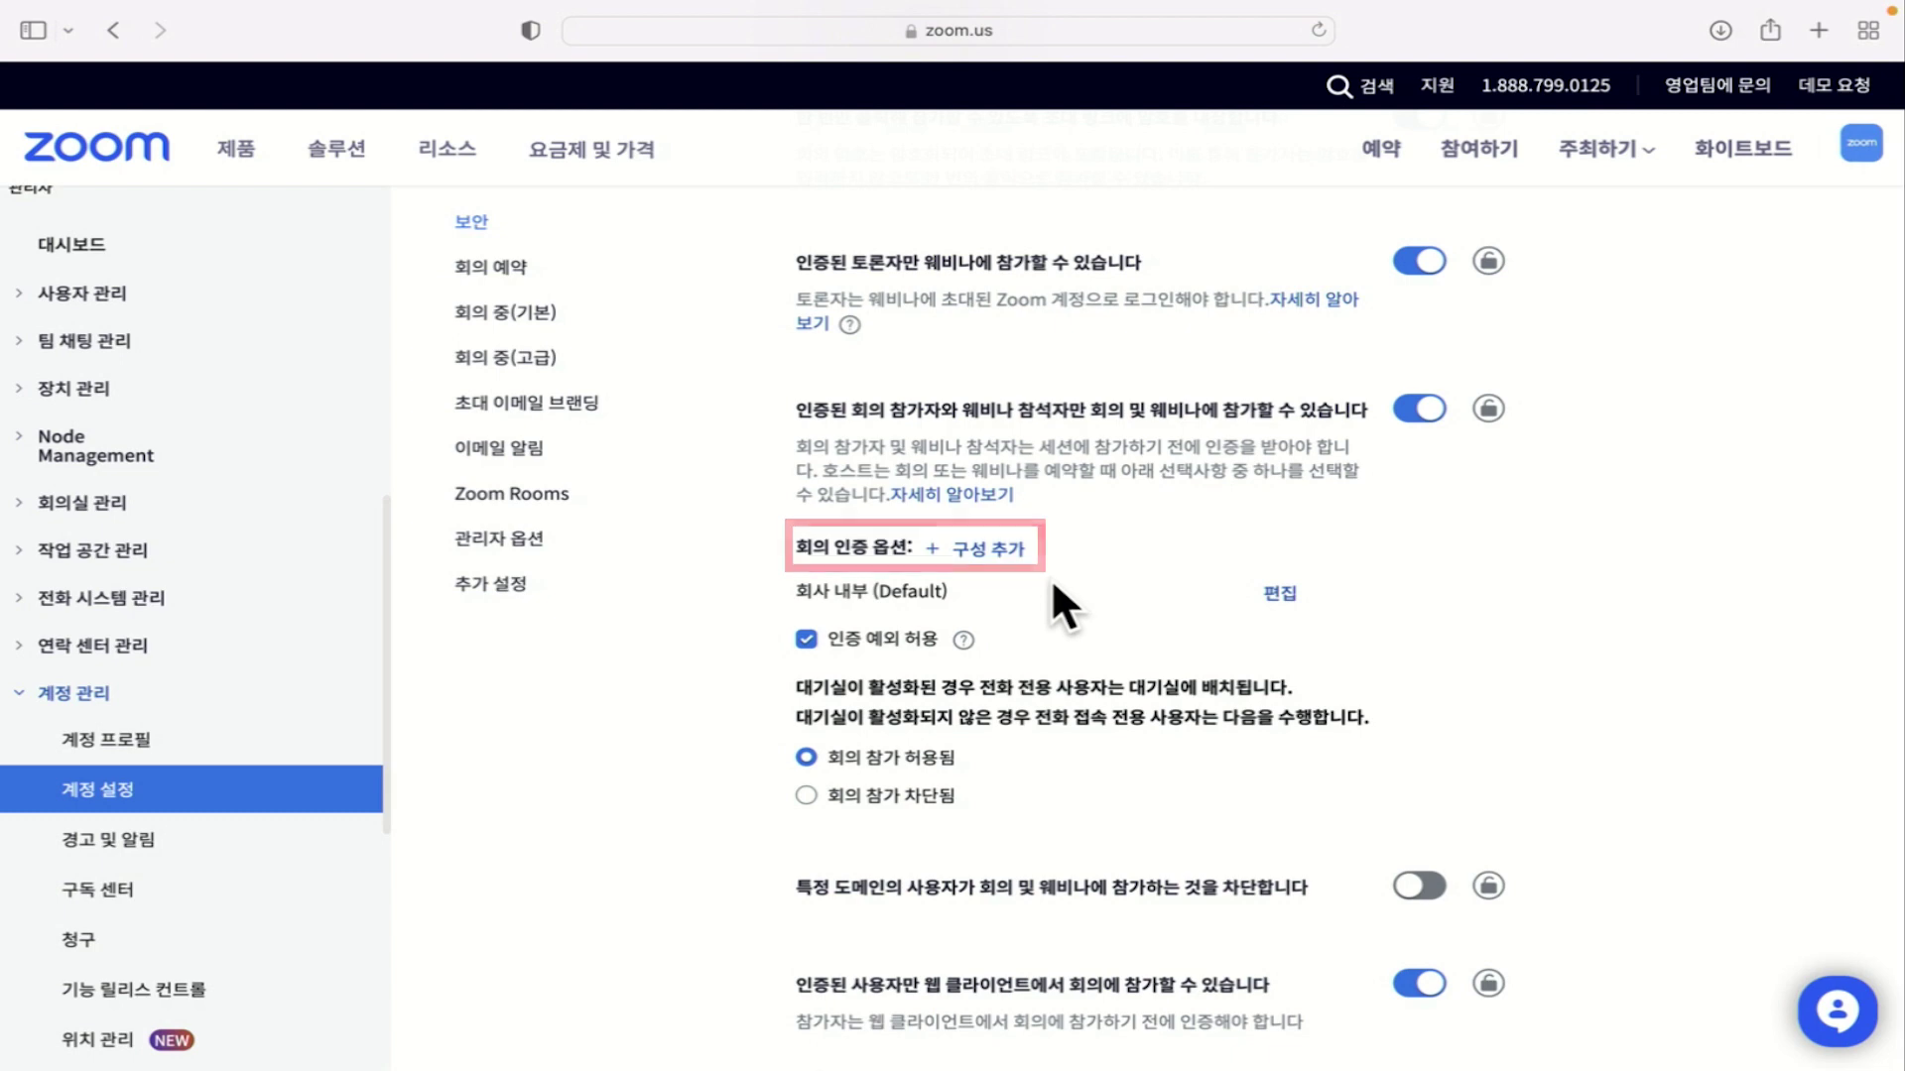
pyautogui.scroll(-3, 1054, 585)
pyautogui.scroll(-6, 1054, 586)
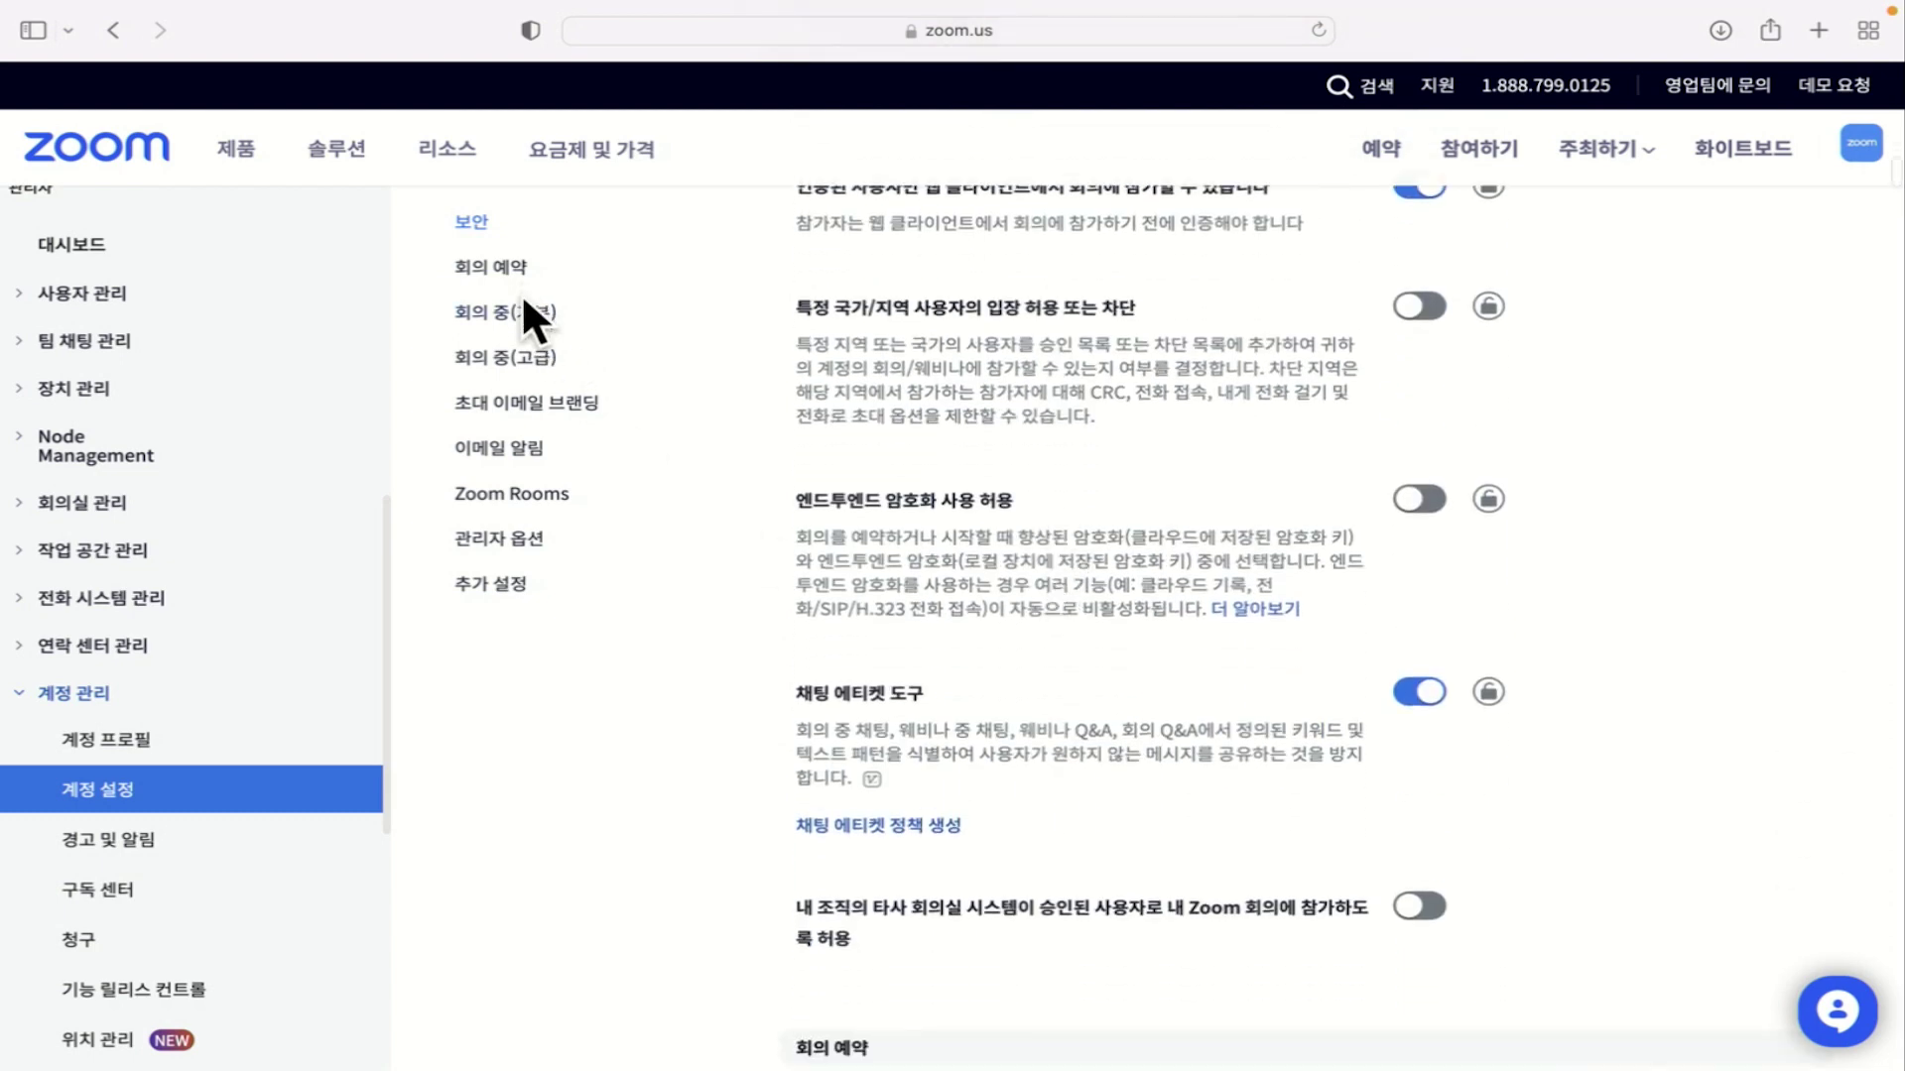
# - Go to the 회의 예약 section and enable 참가자 비디오 (participant video) for all groups and users
pyautogui.click(514, 273)
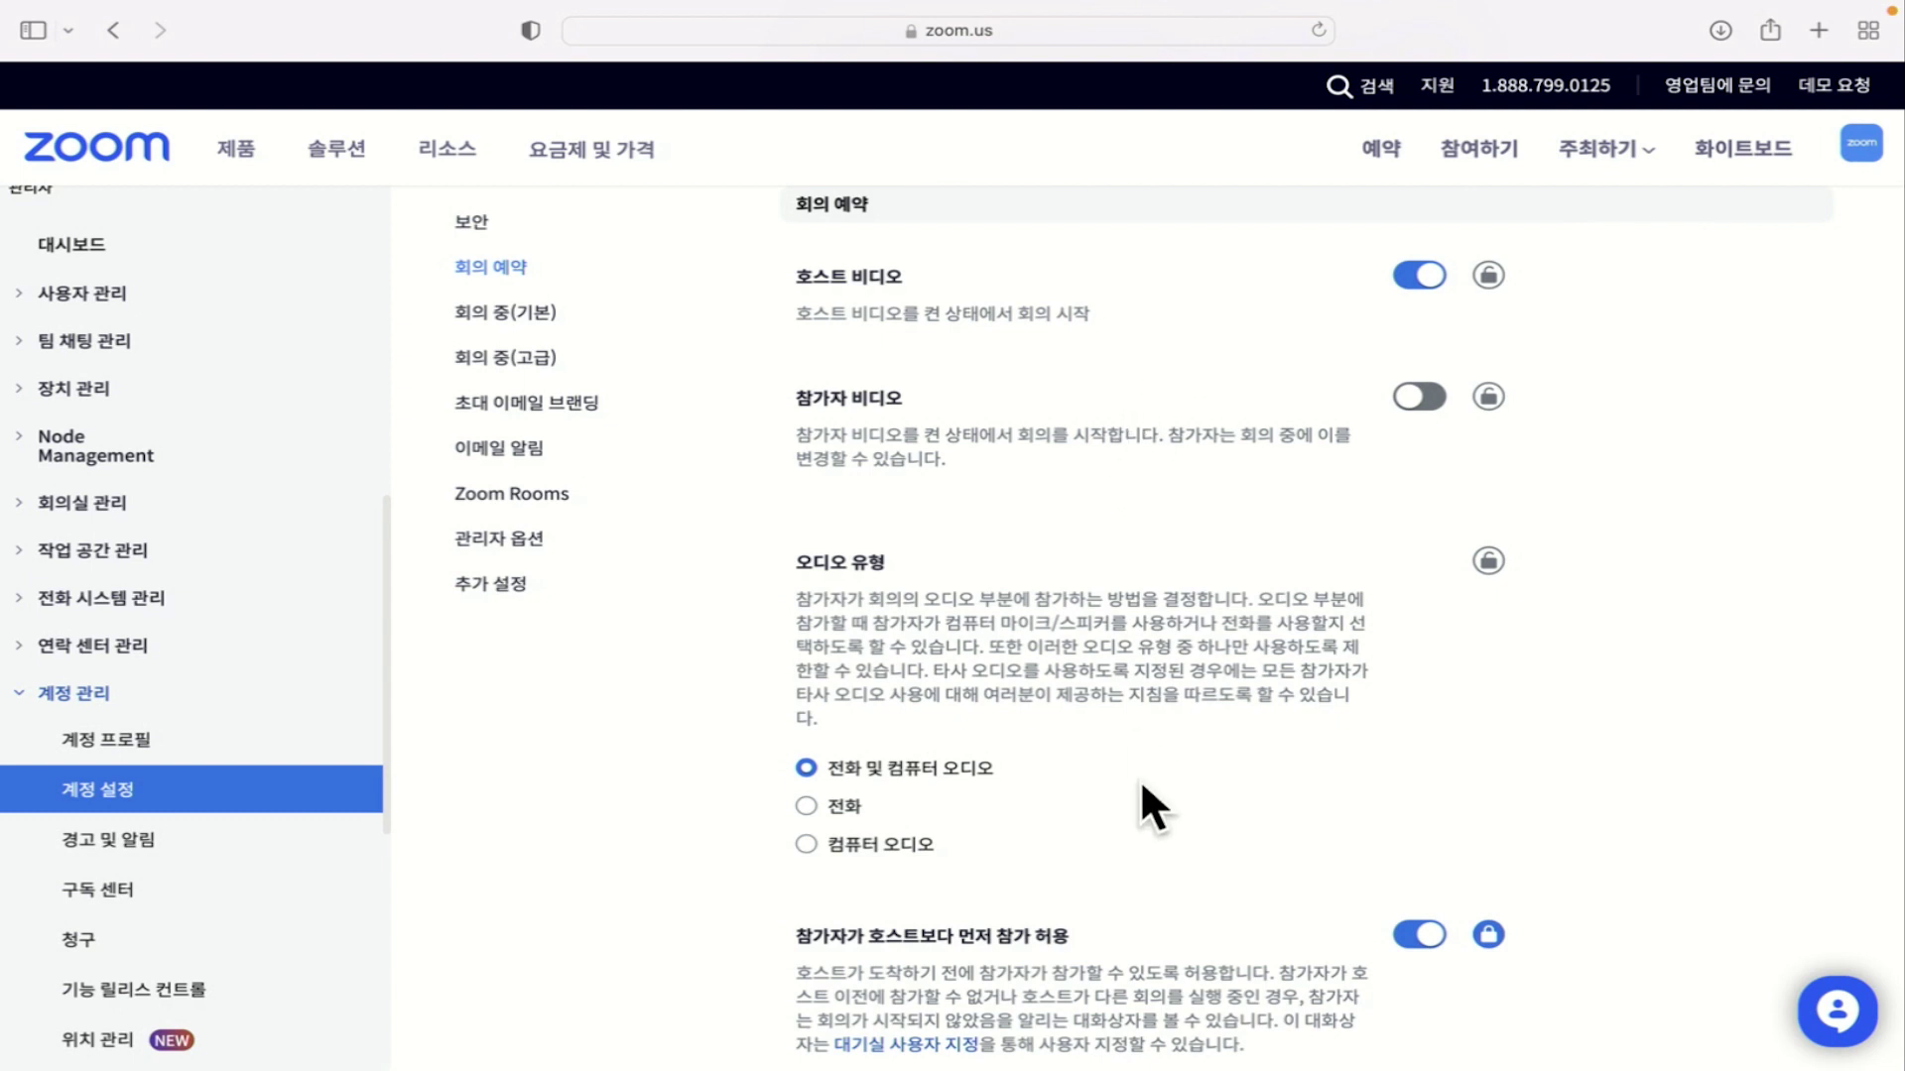
pyautogui.click(1418, 397)
pyautogui.click(1181, 652)
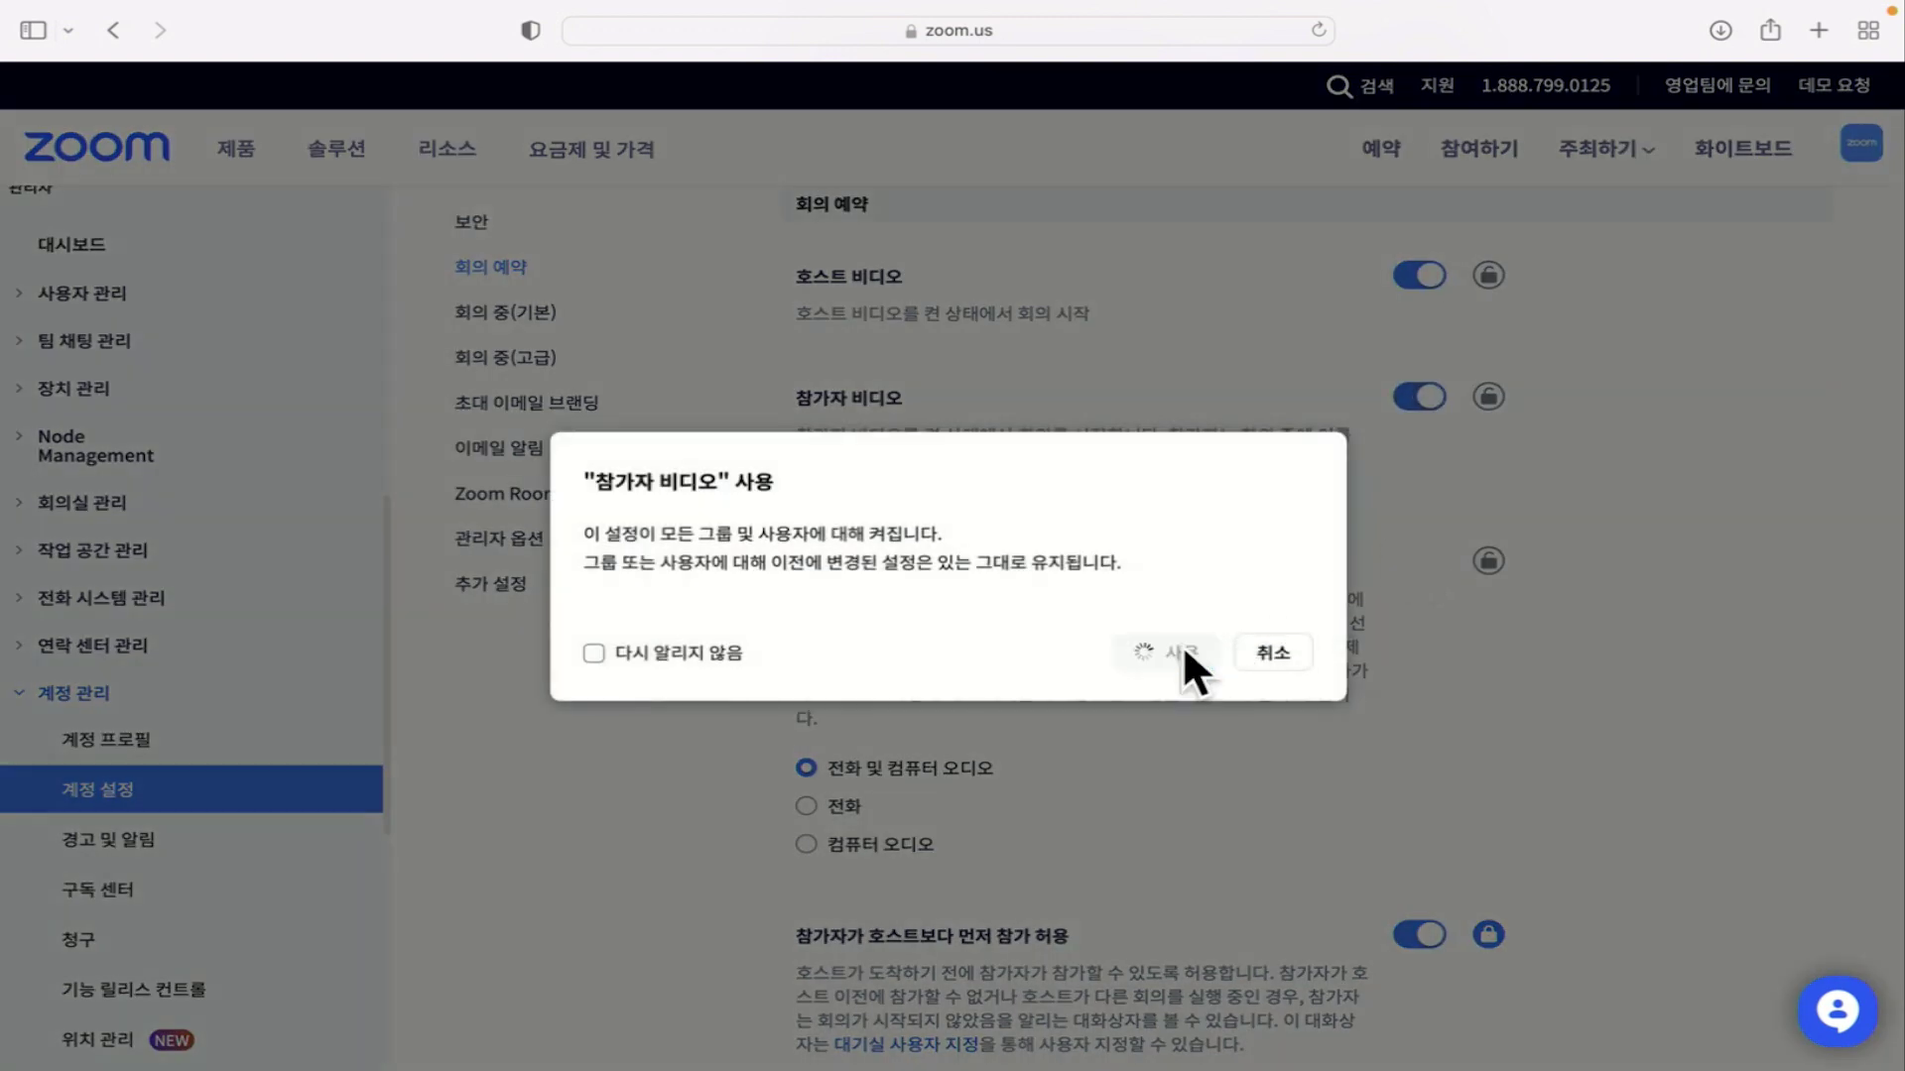
# - Review the 회의 예약 settings for audio type, joining before the host, continuous meeting chat, personal meeting ID and watermarks
pyautogui.scroll(-3, 1182, 641)
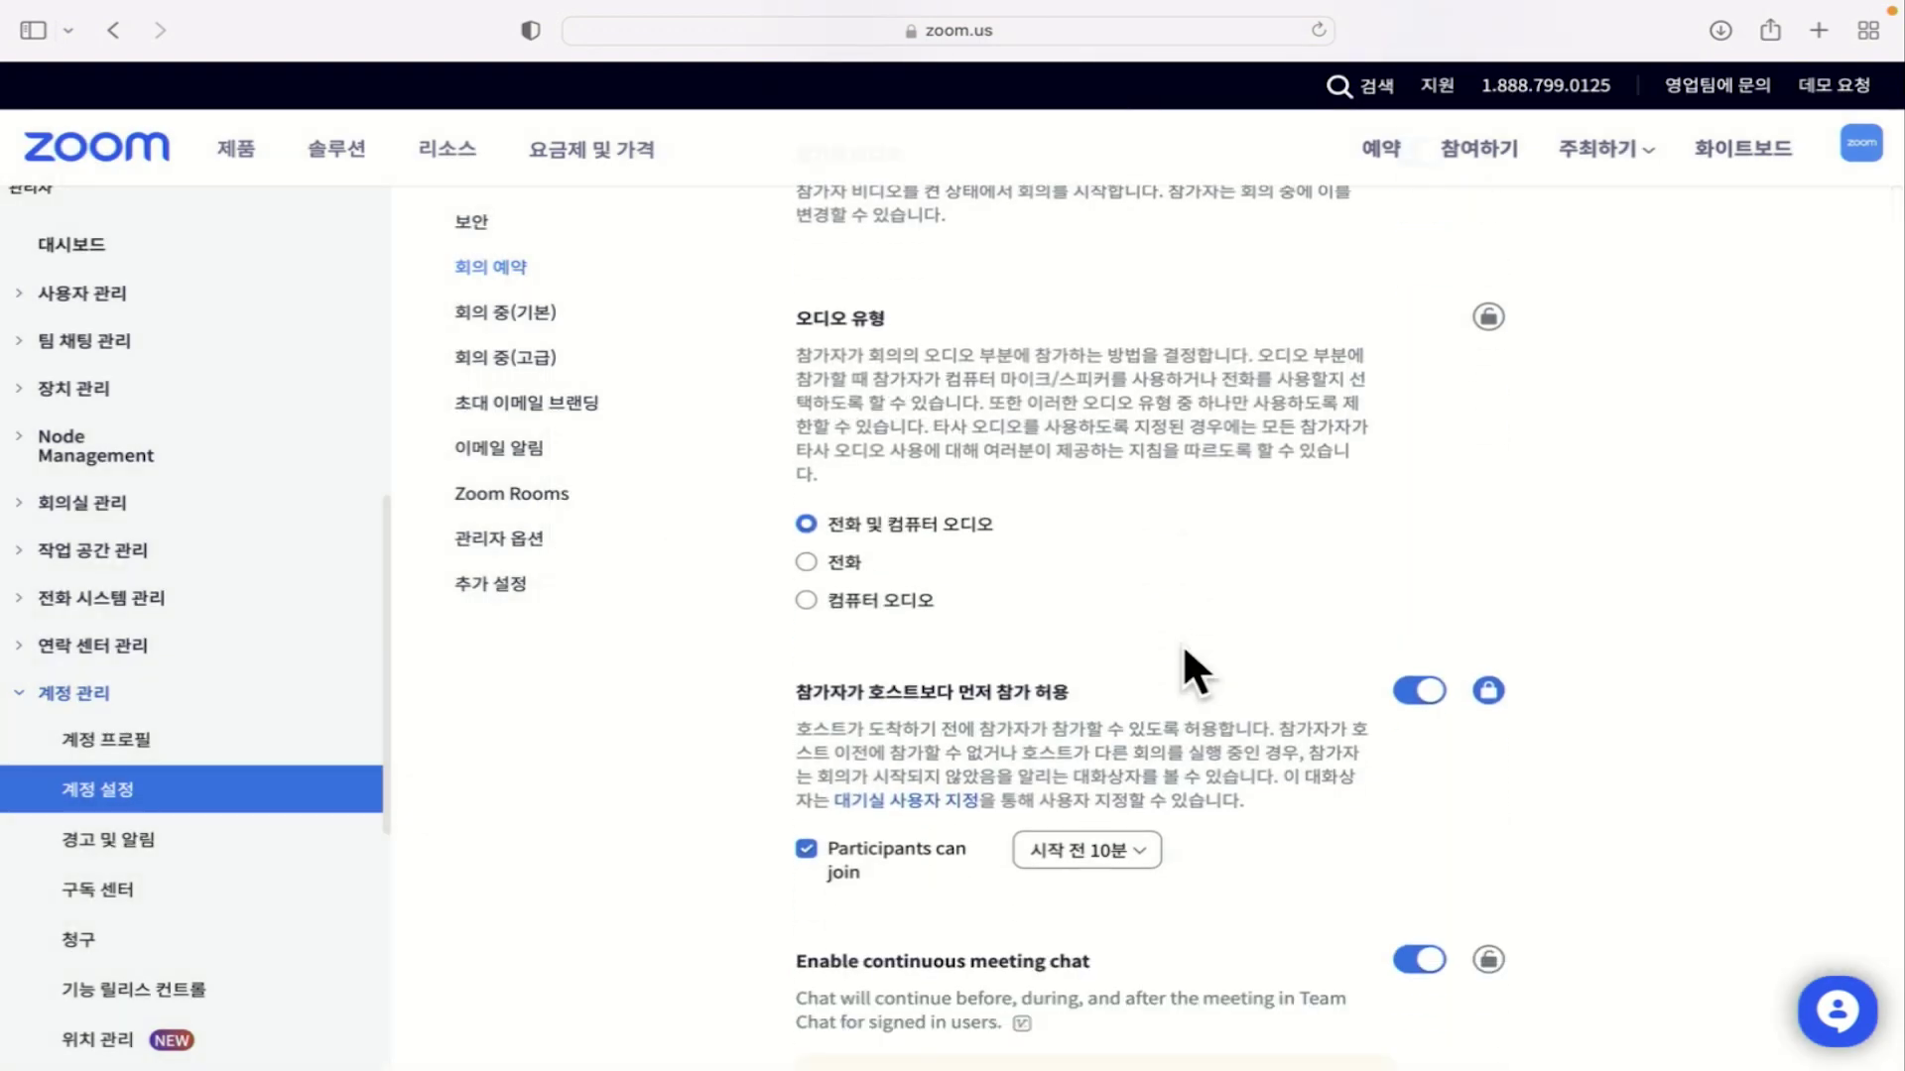
pyautogui.scroll(-3, 1182, 641)
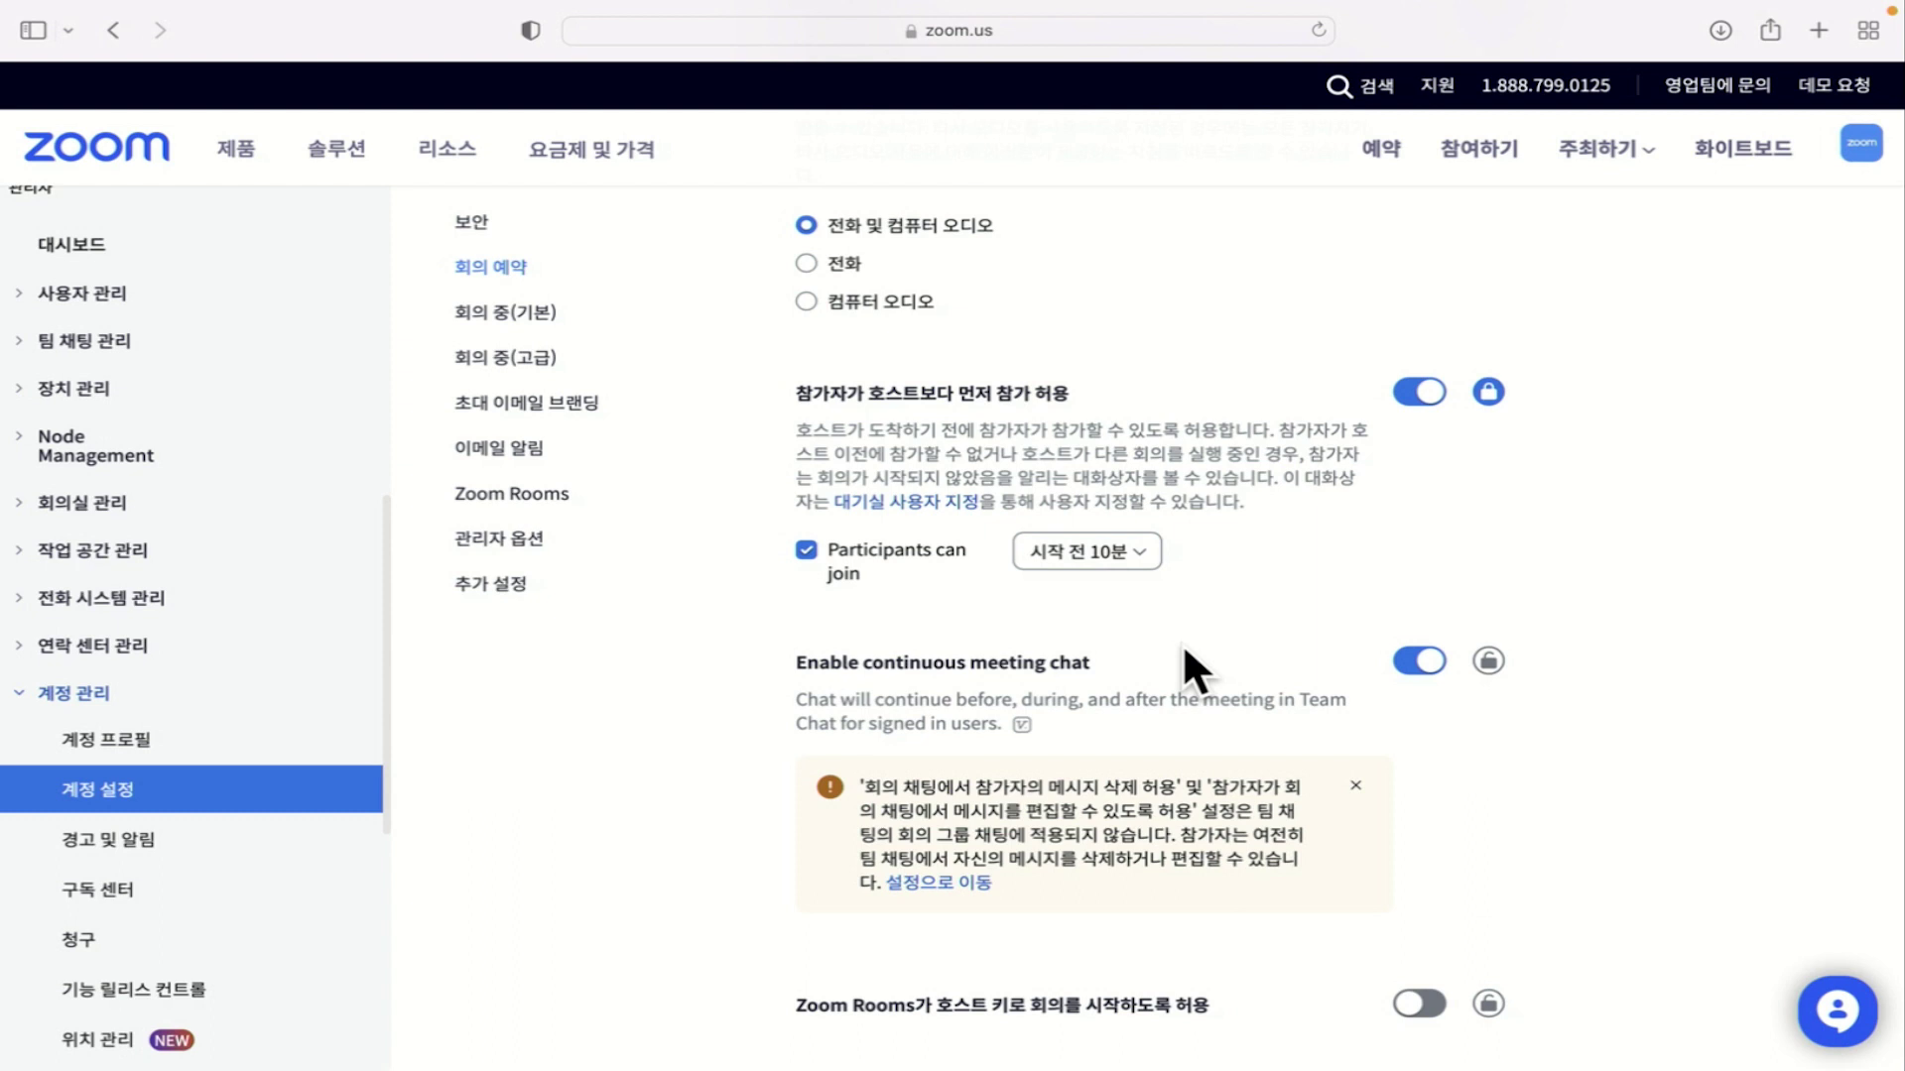
pyautogui.scroll(-2, 1183, 650)
pyautogui.scroll(-2, 1010, 660)
pyautogui.scroll(-4, 1008, 651)
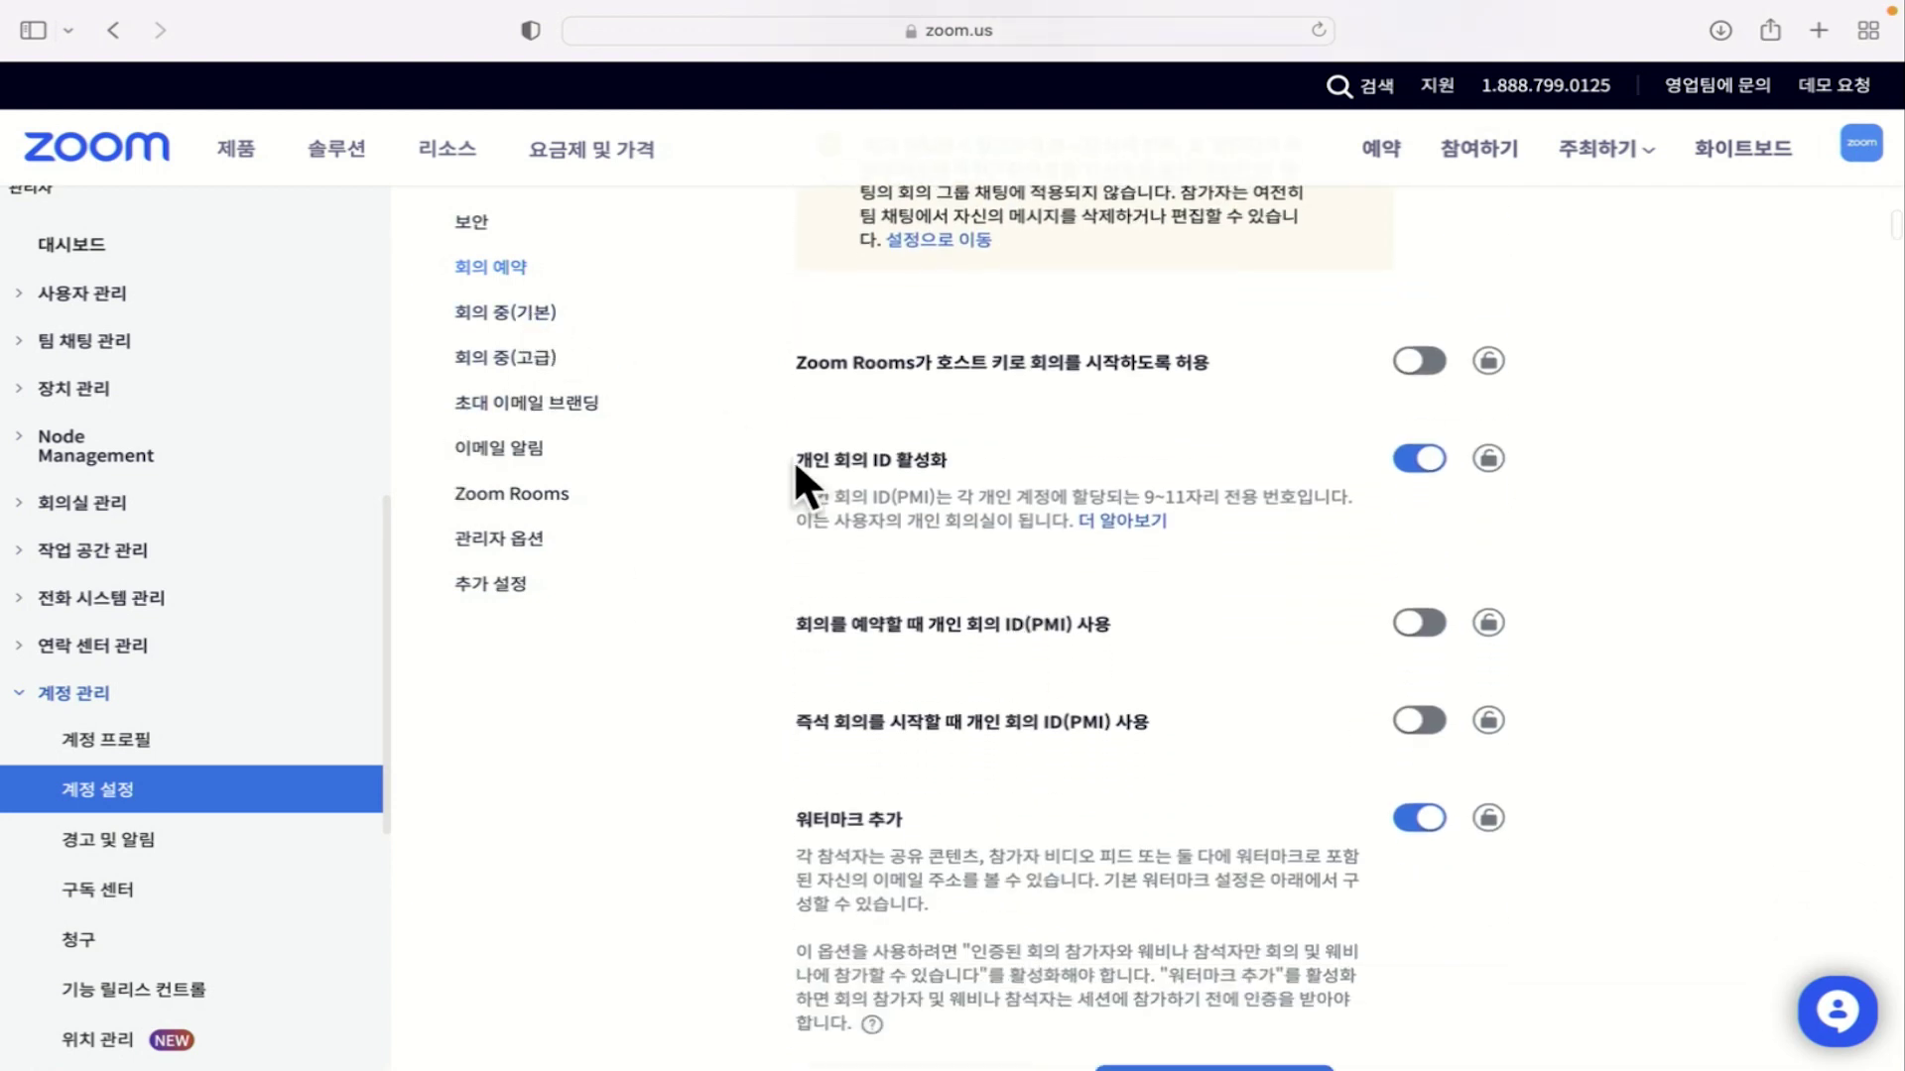
pyautogui.scroll(-1, 798, 481)
pyautogui.scroll(-1, 799, 481)
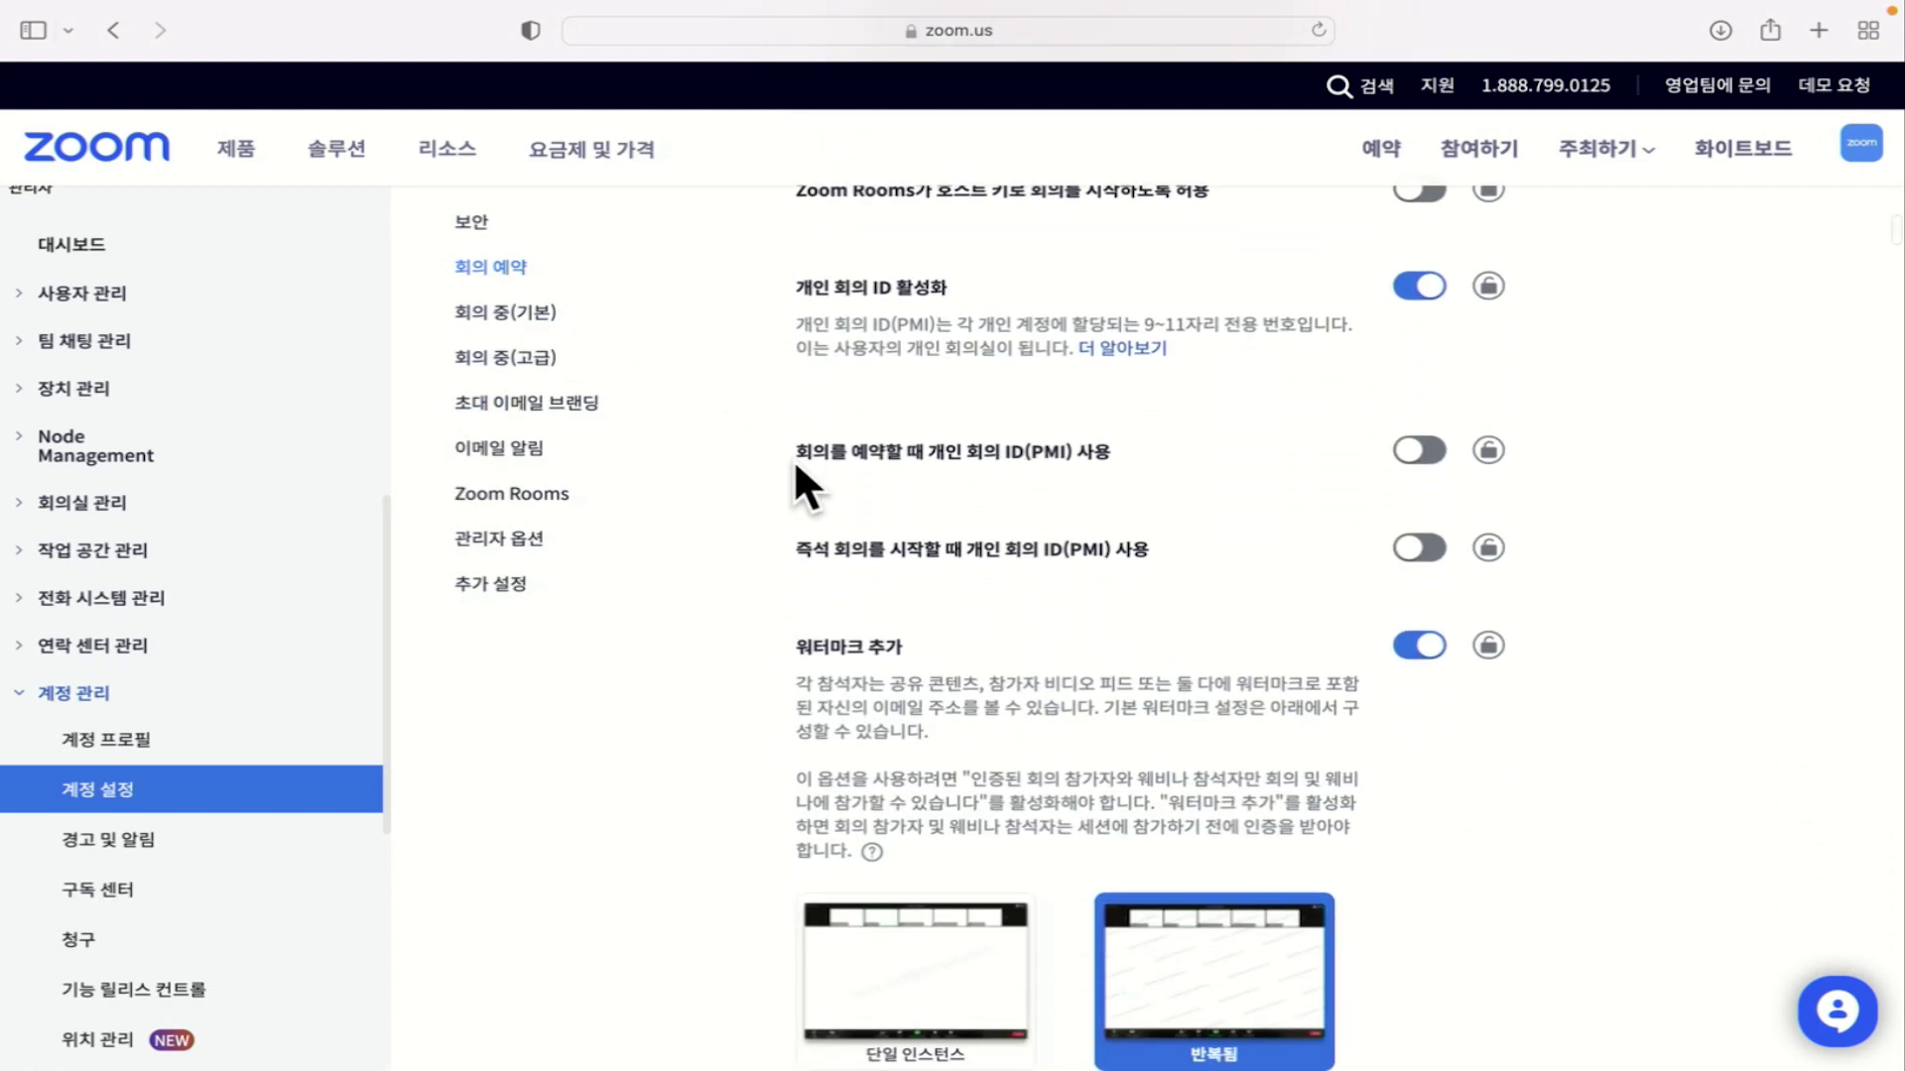
pyautogui.scroll(-1, 796, 465)
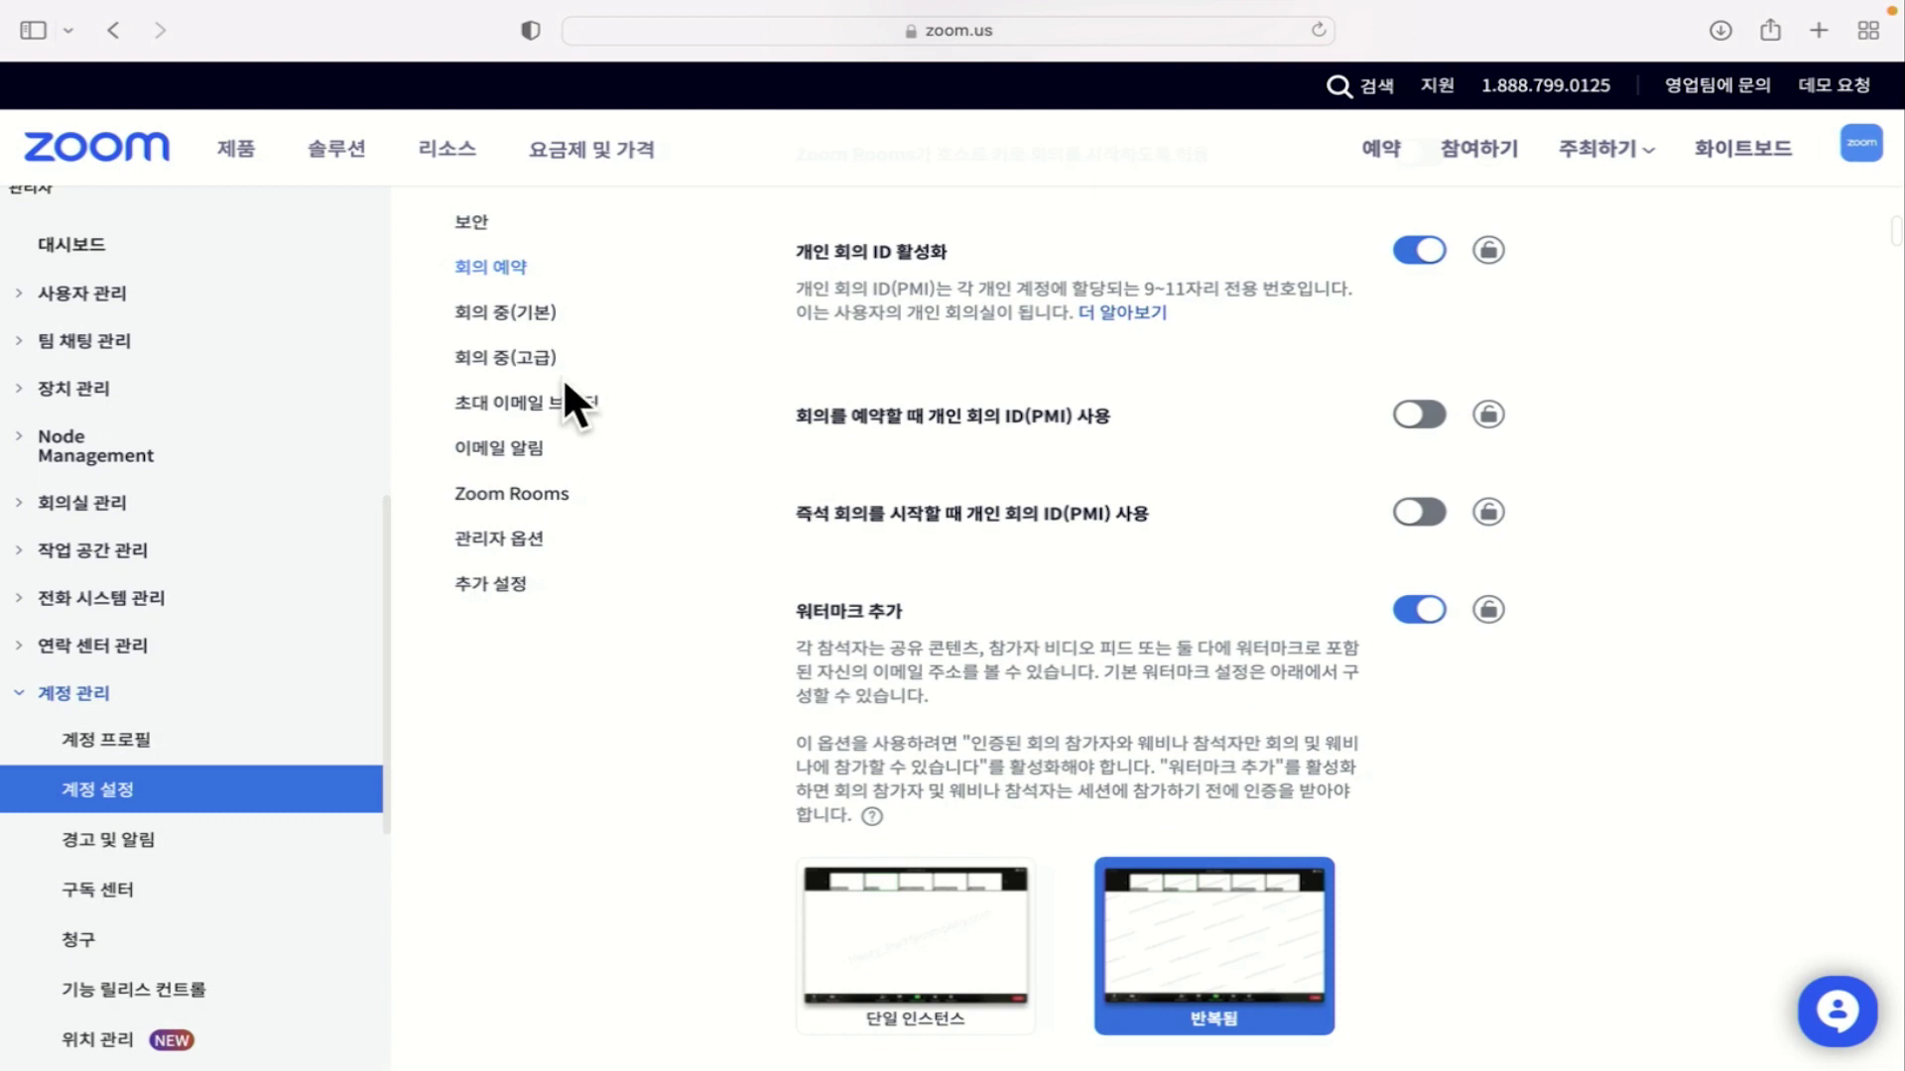
# - Go to the 회의 중(기본) section and view the default chat scope choices under 회의 채팅, keeping the current selection
pyautogui.click(502, 316)
pyautogui.scroll(-2, 1157, 859)
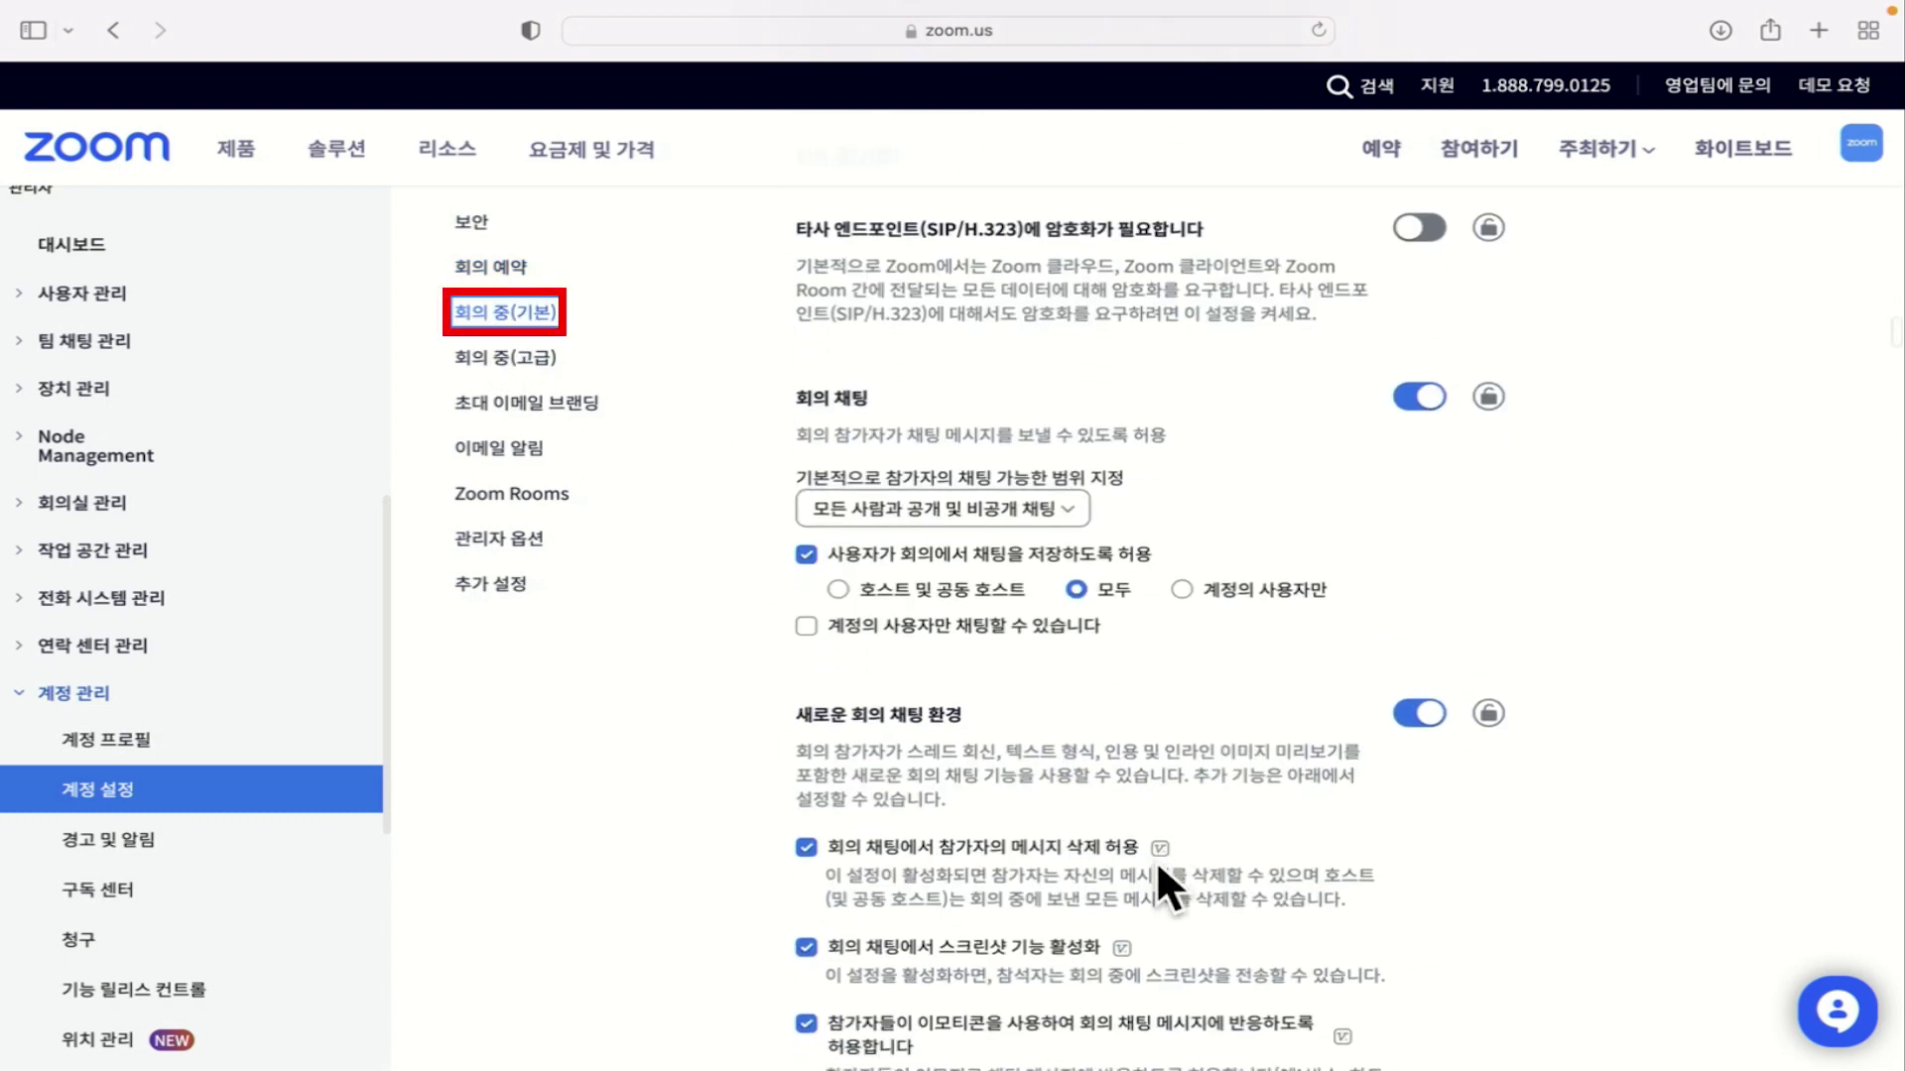
pyautogui.scroll(-2, 1156, 859)
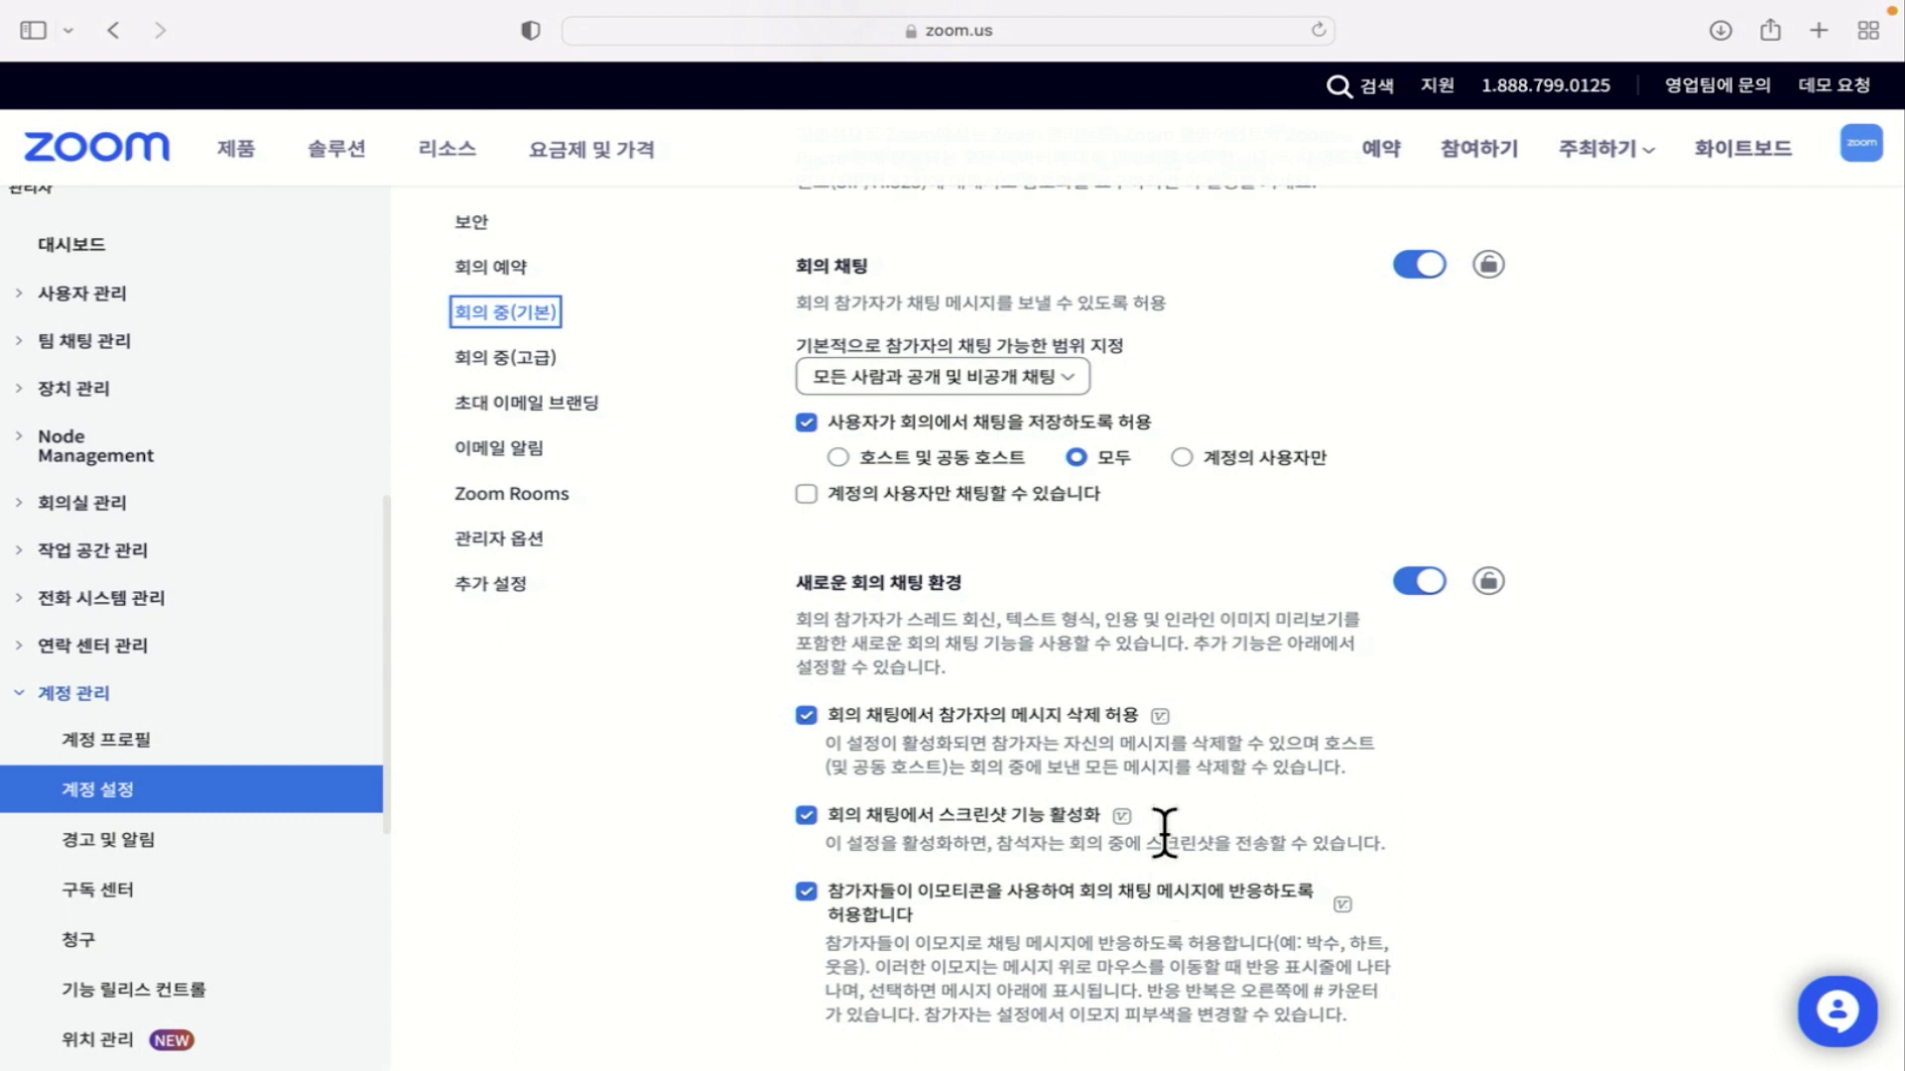
pyautogui.scroll(-1, 1195, 695)
pyautogui.scroll(1, 1192, 688)
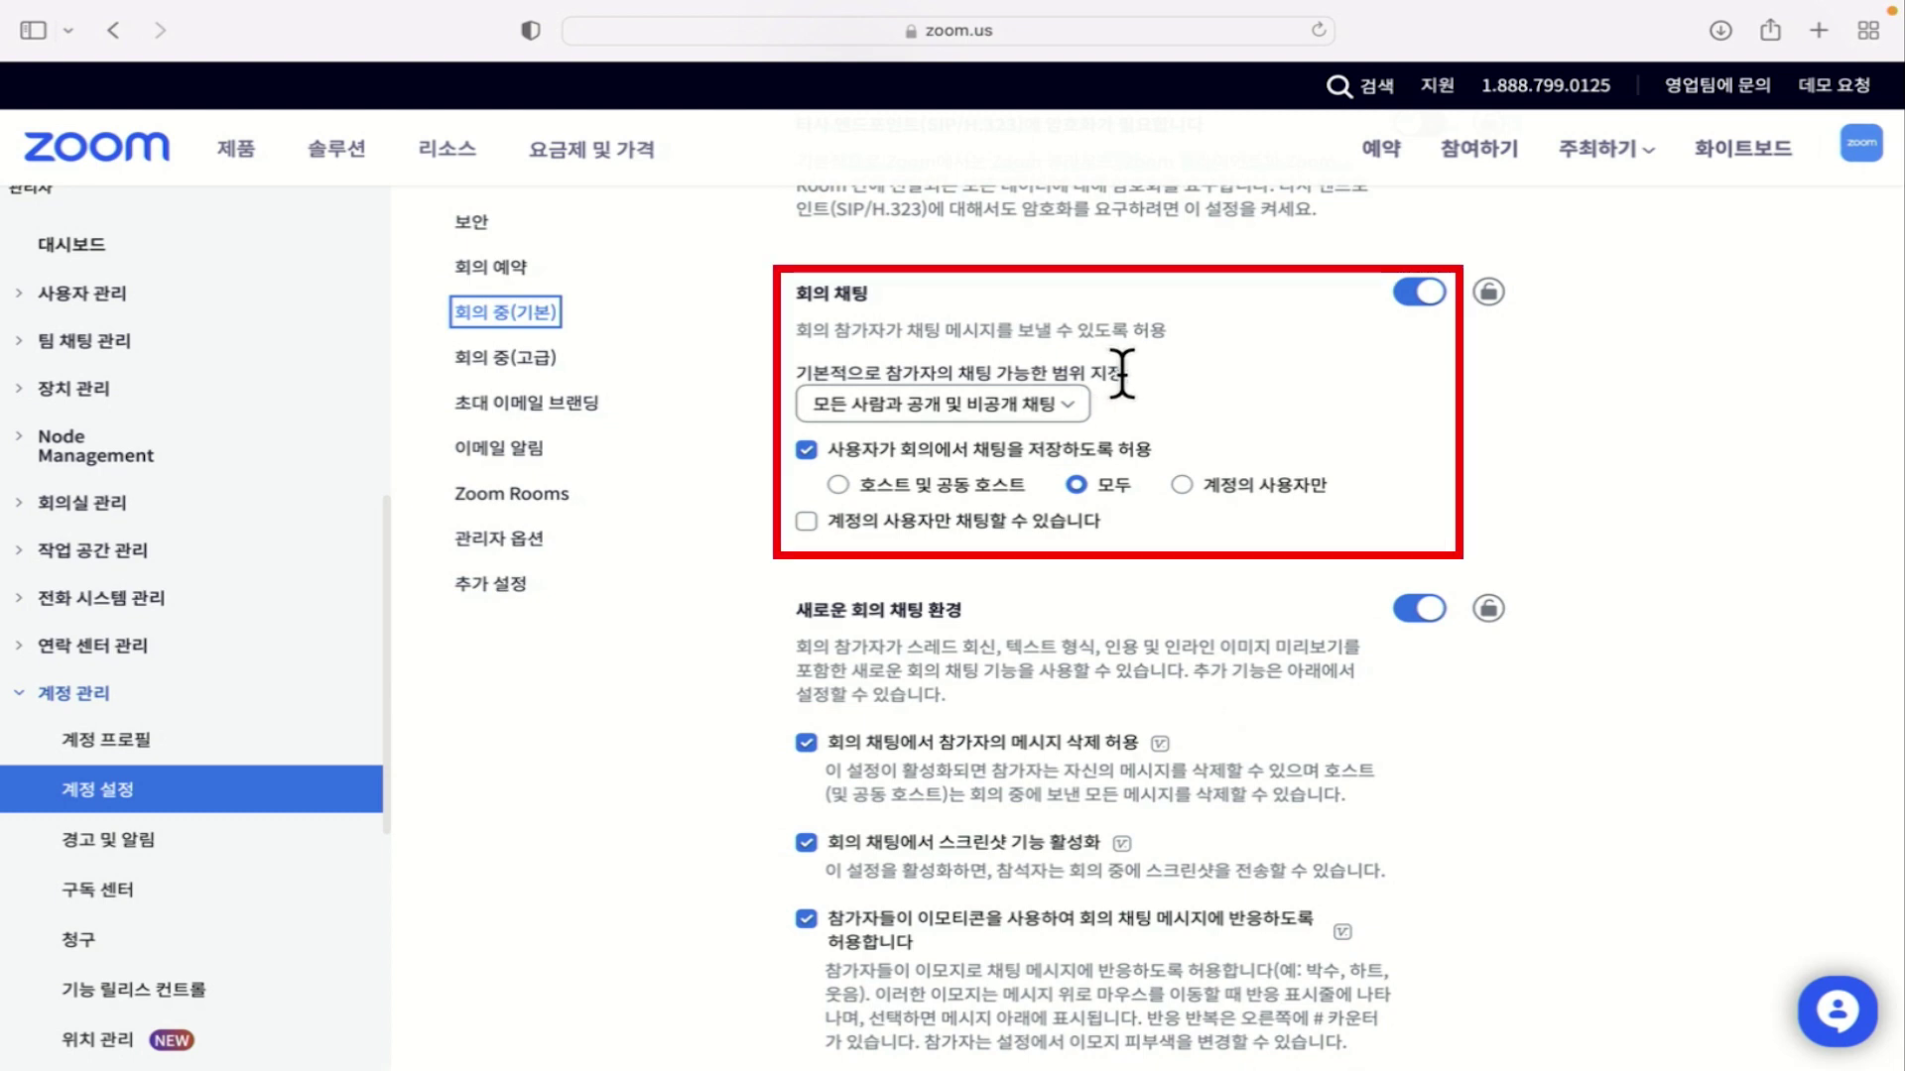
pyautogui.click(1076, 407)
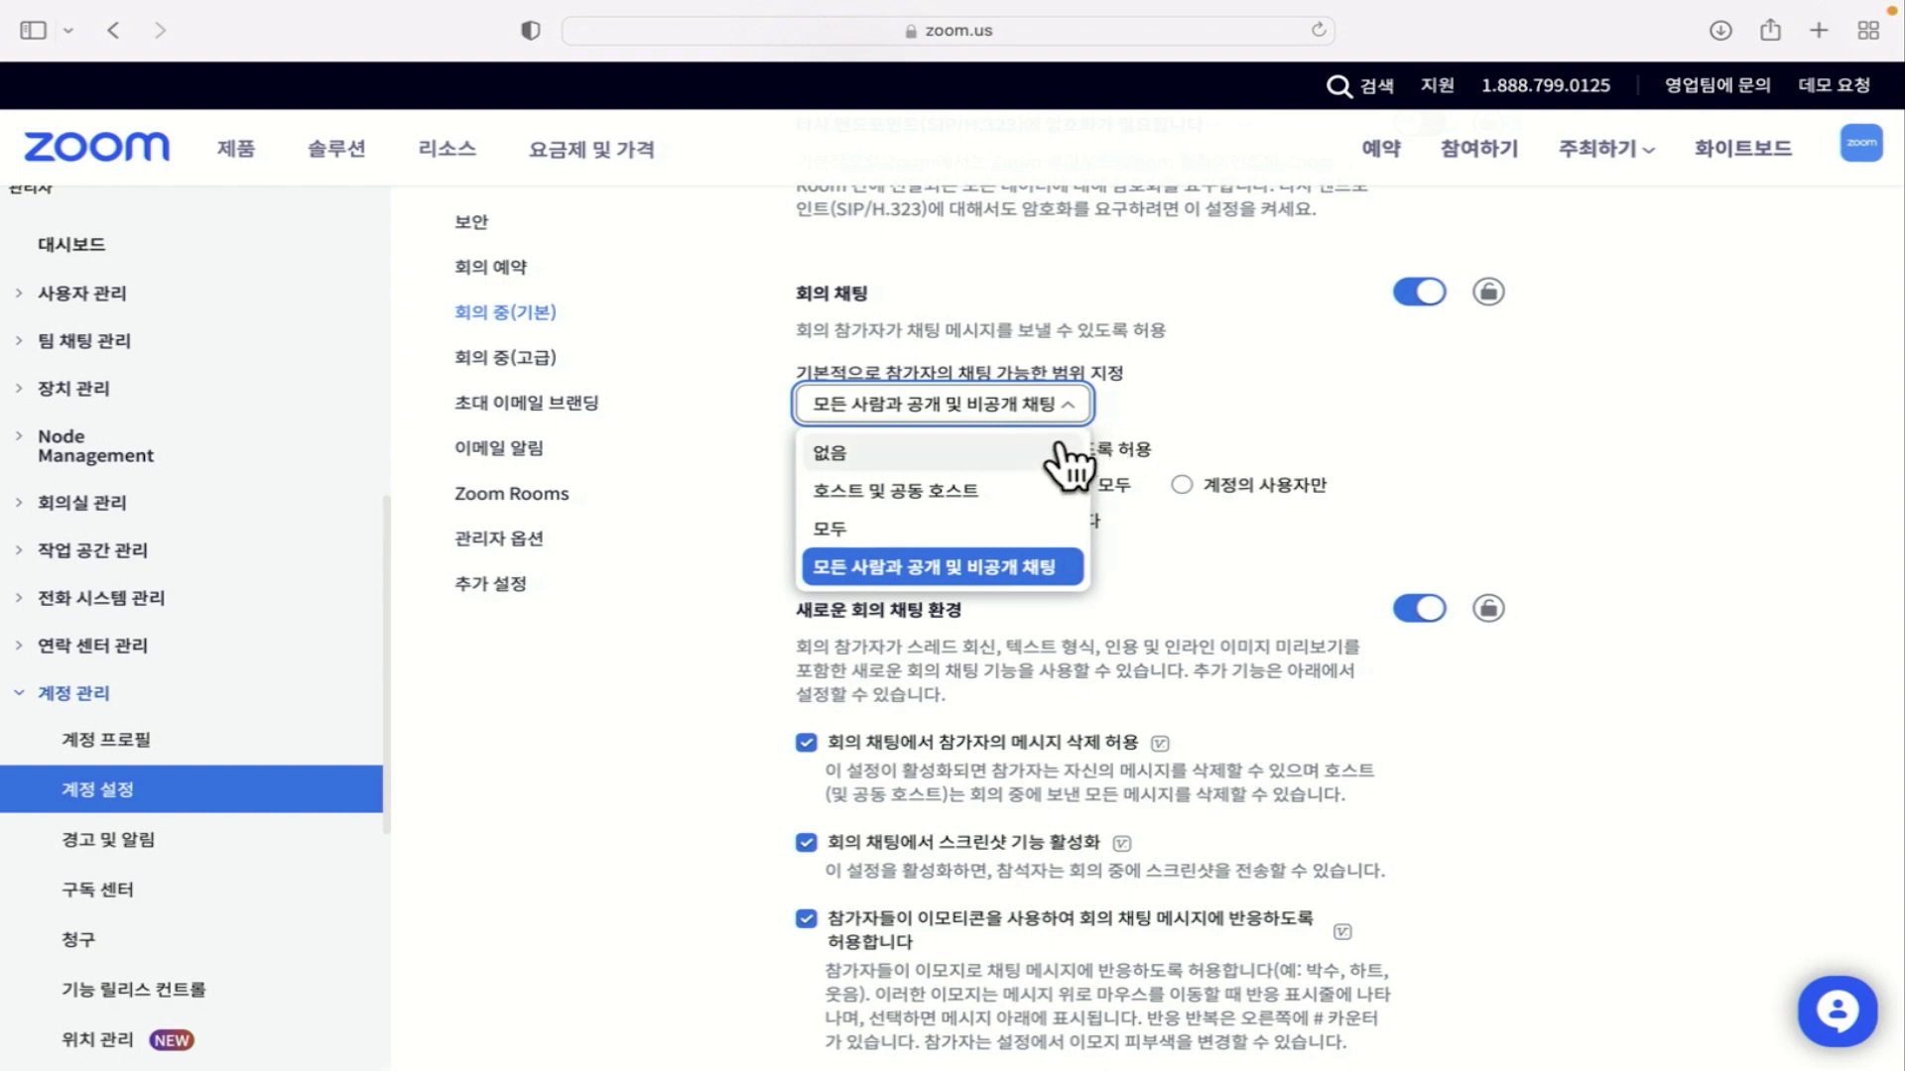
pyautogui.click(1149, 413)
# - Review the new meeting chat experience, direct message, chat auto-save and 웨비나 채팅 settings
pyautogui.scroll(-3, 1078, 587)
pyautogui.scroll(-3, 1077, 588)
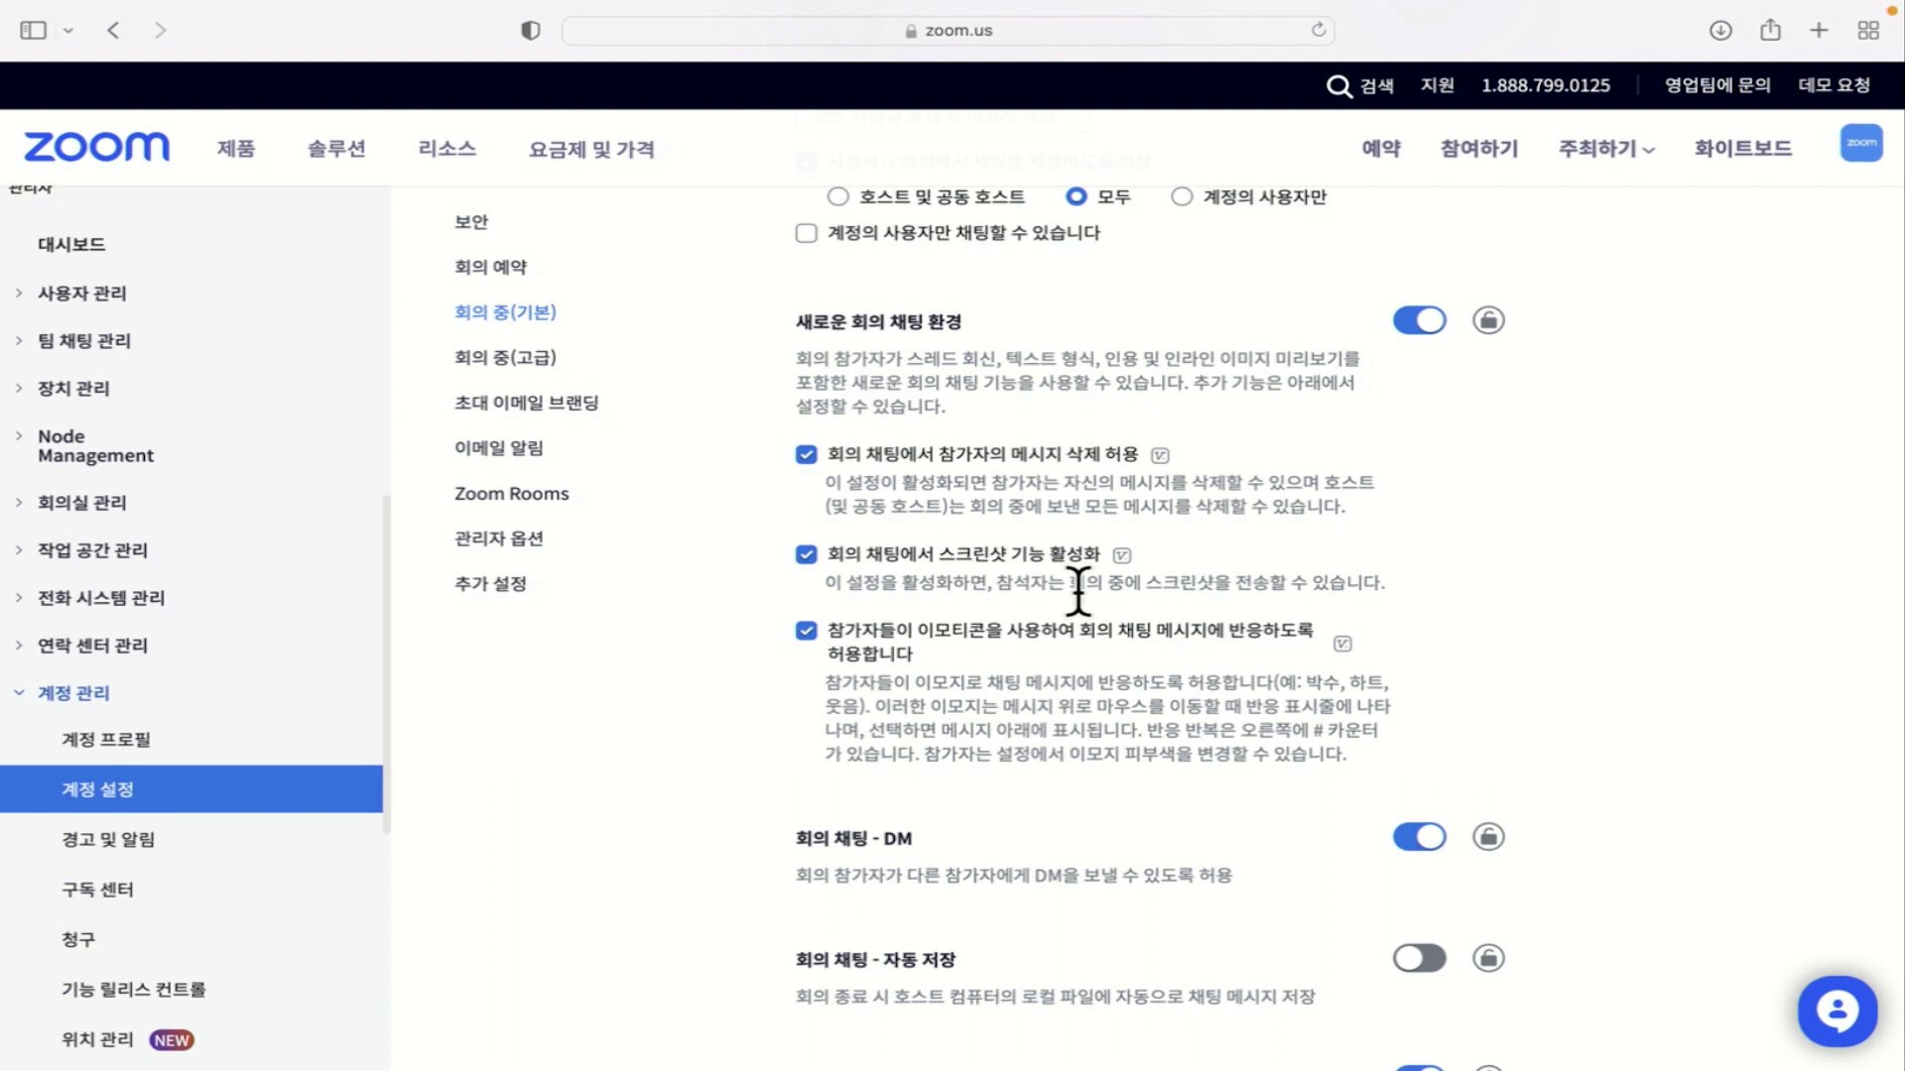
pyautogui.scroll(-2, 1078, 590)
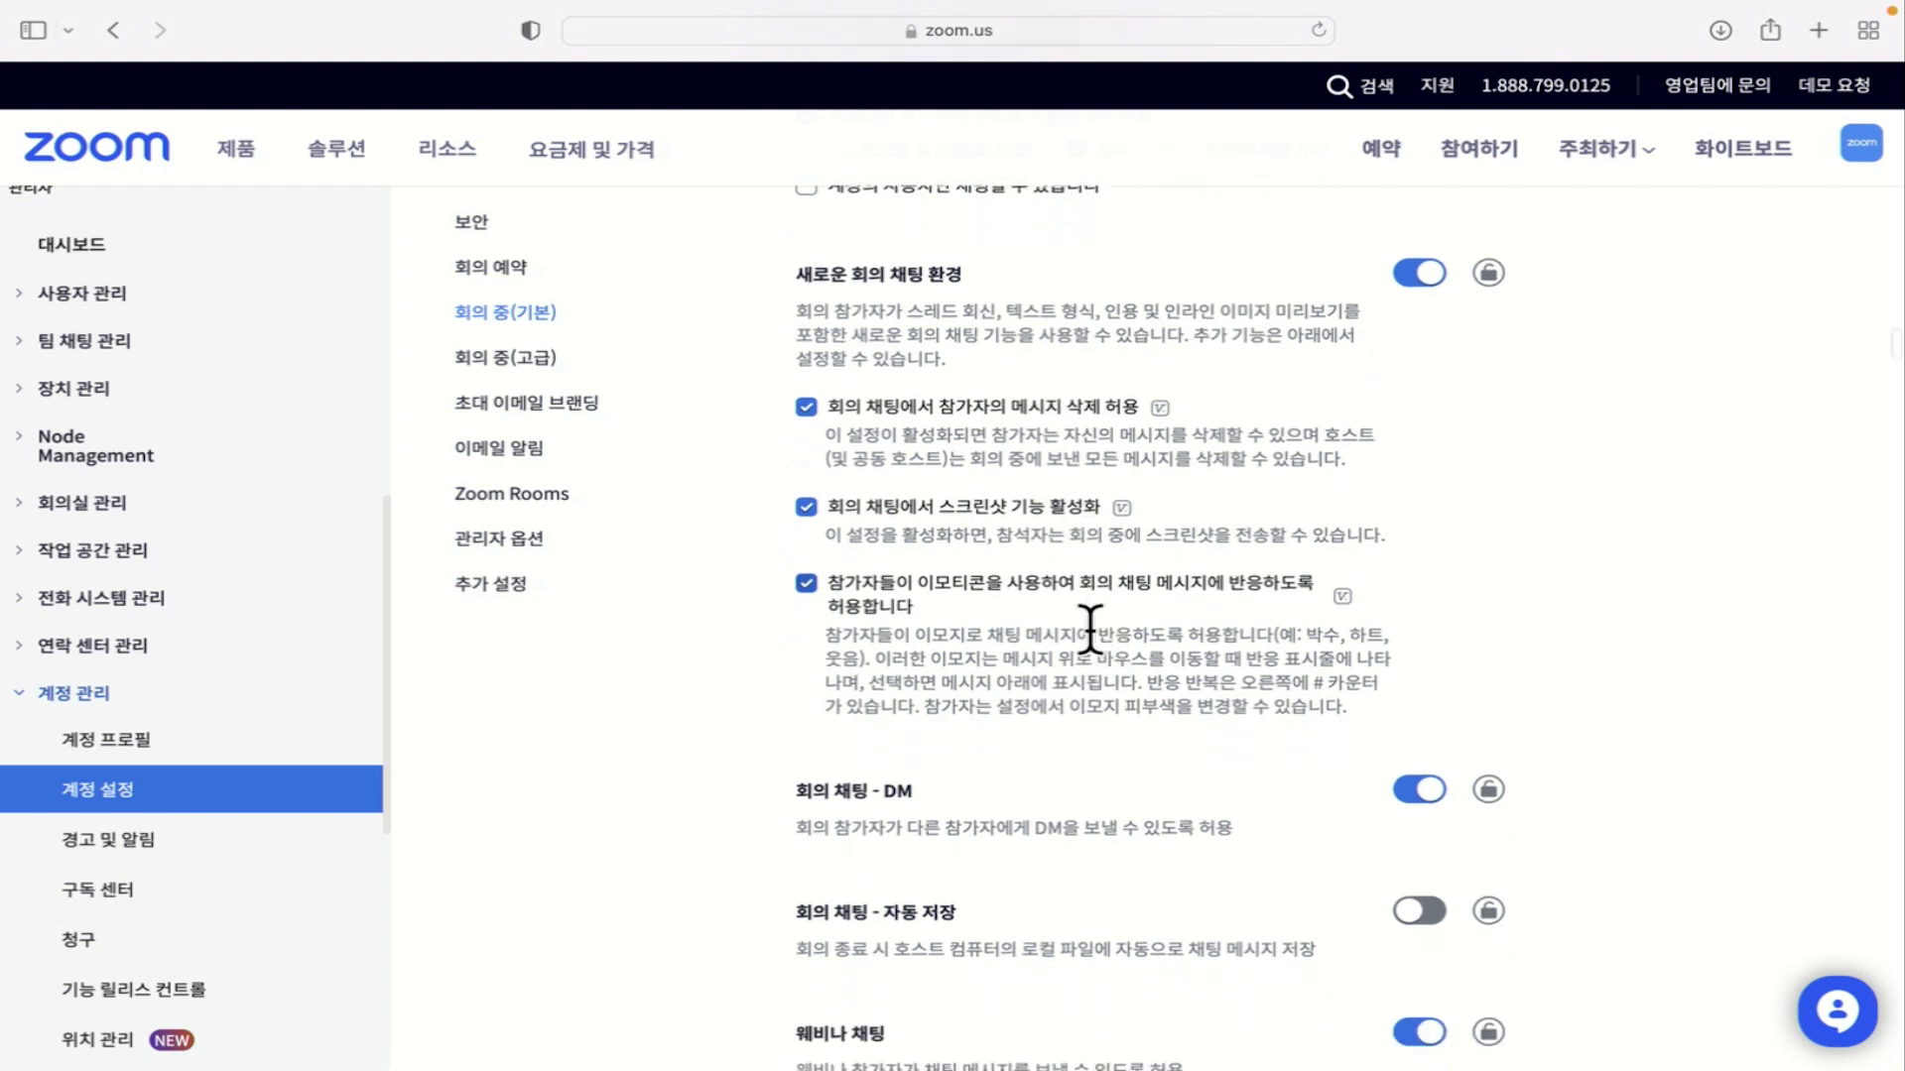
pyautogui.scroll(-5, 1090, 625)
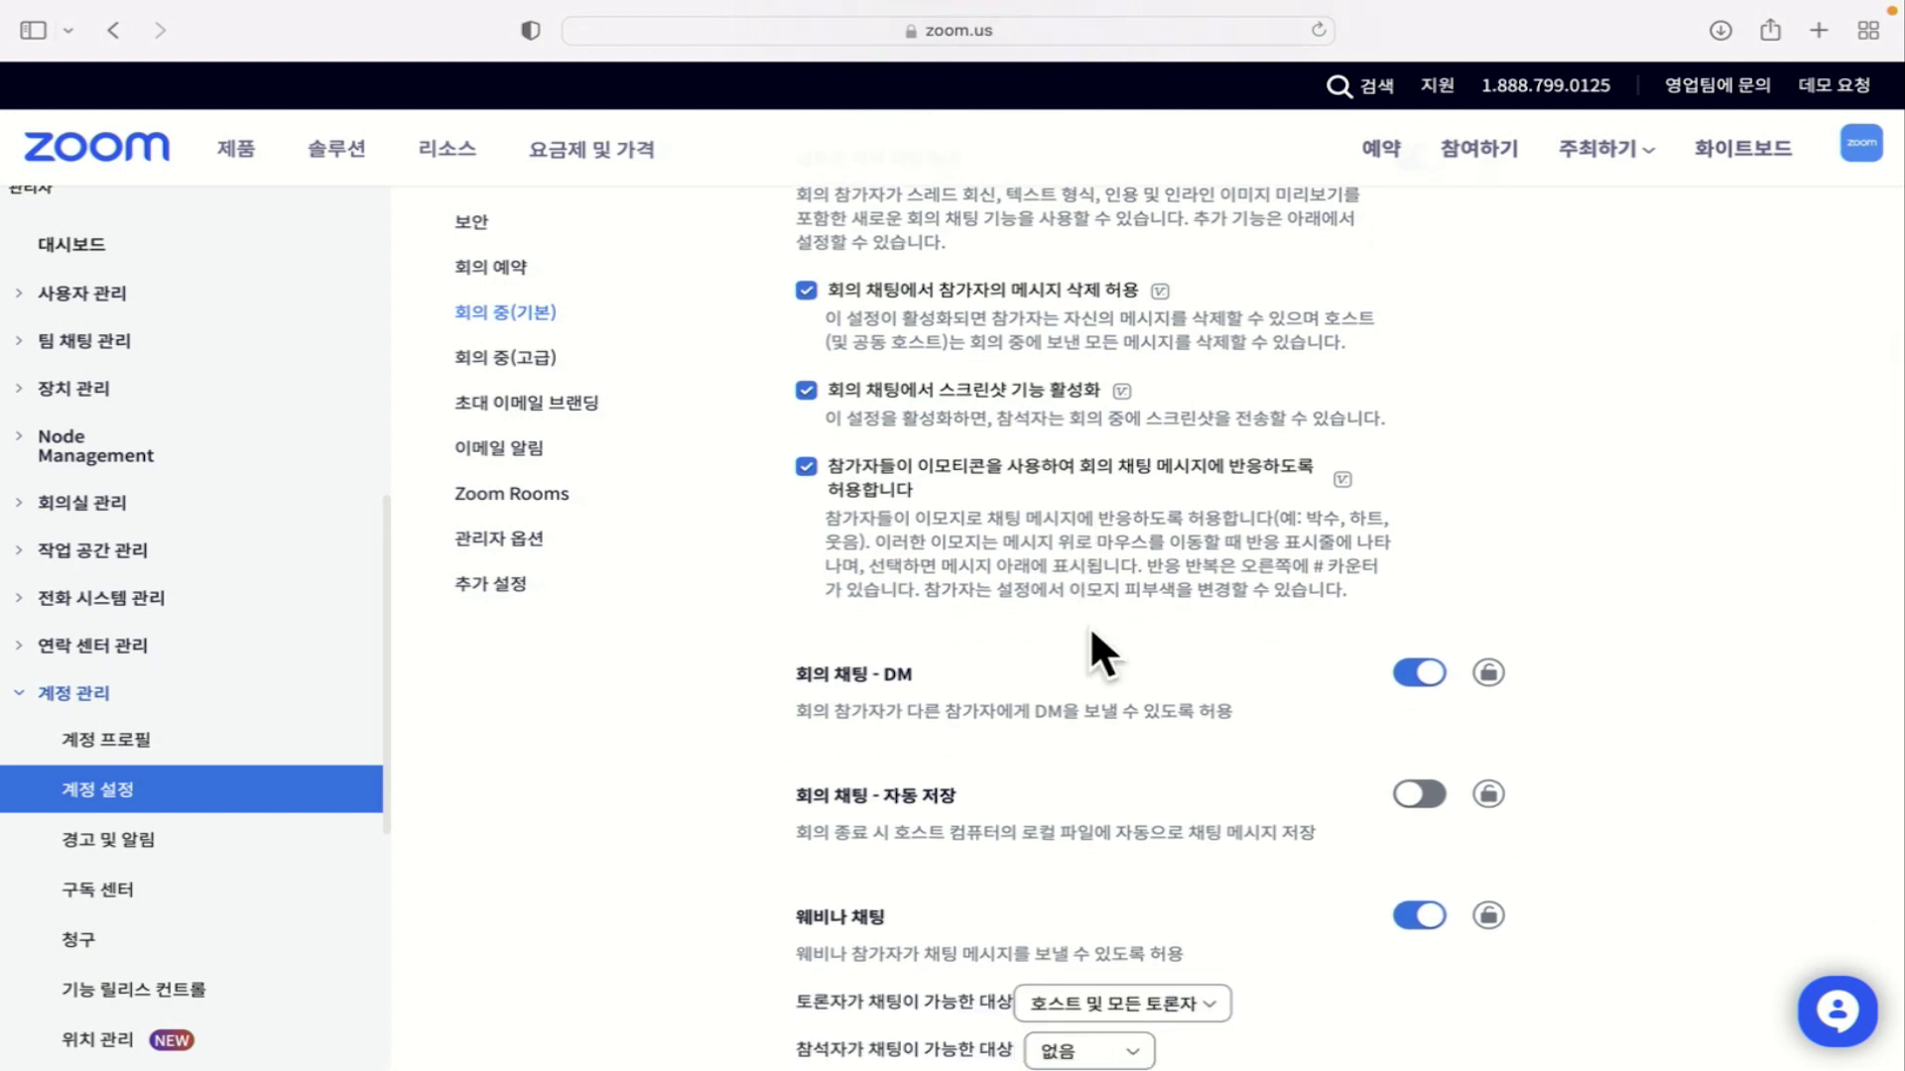
pyautogui.scroll(-5, 879, 584)
pyautogui.scroll(-6, 879, 583)
pyautogui.scroll(-6, 809, 620)
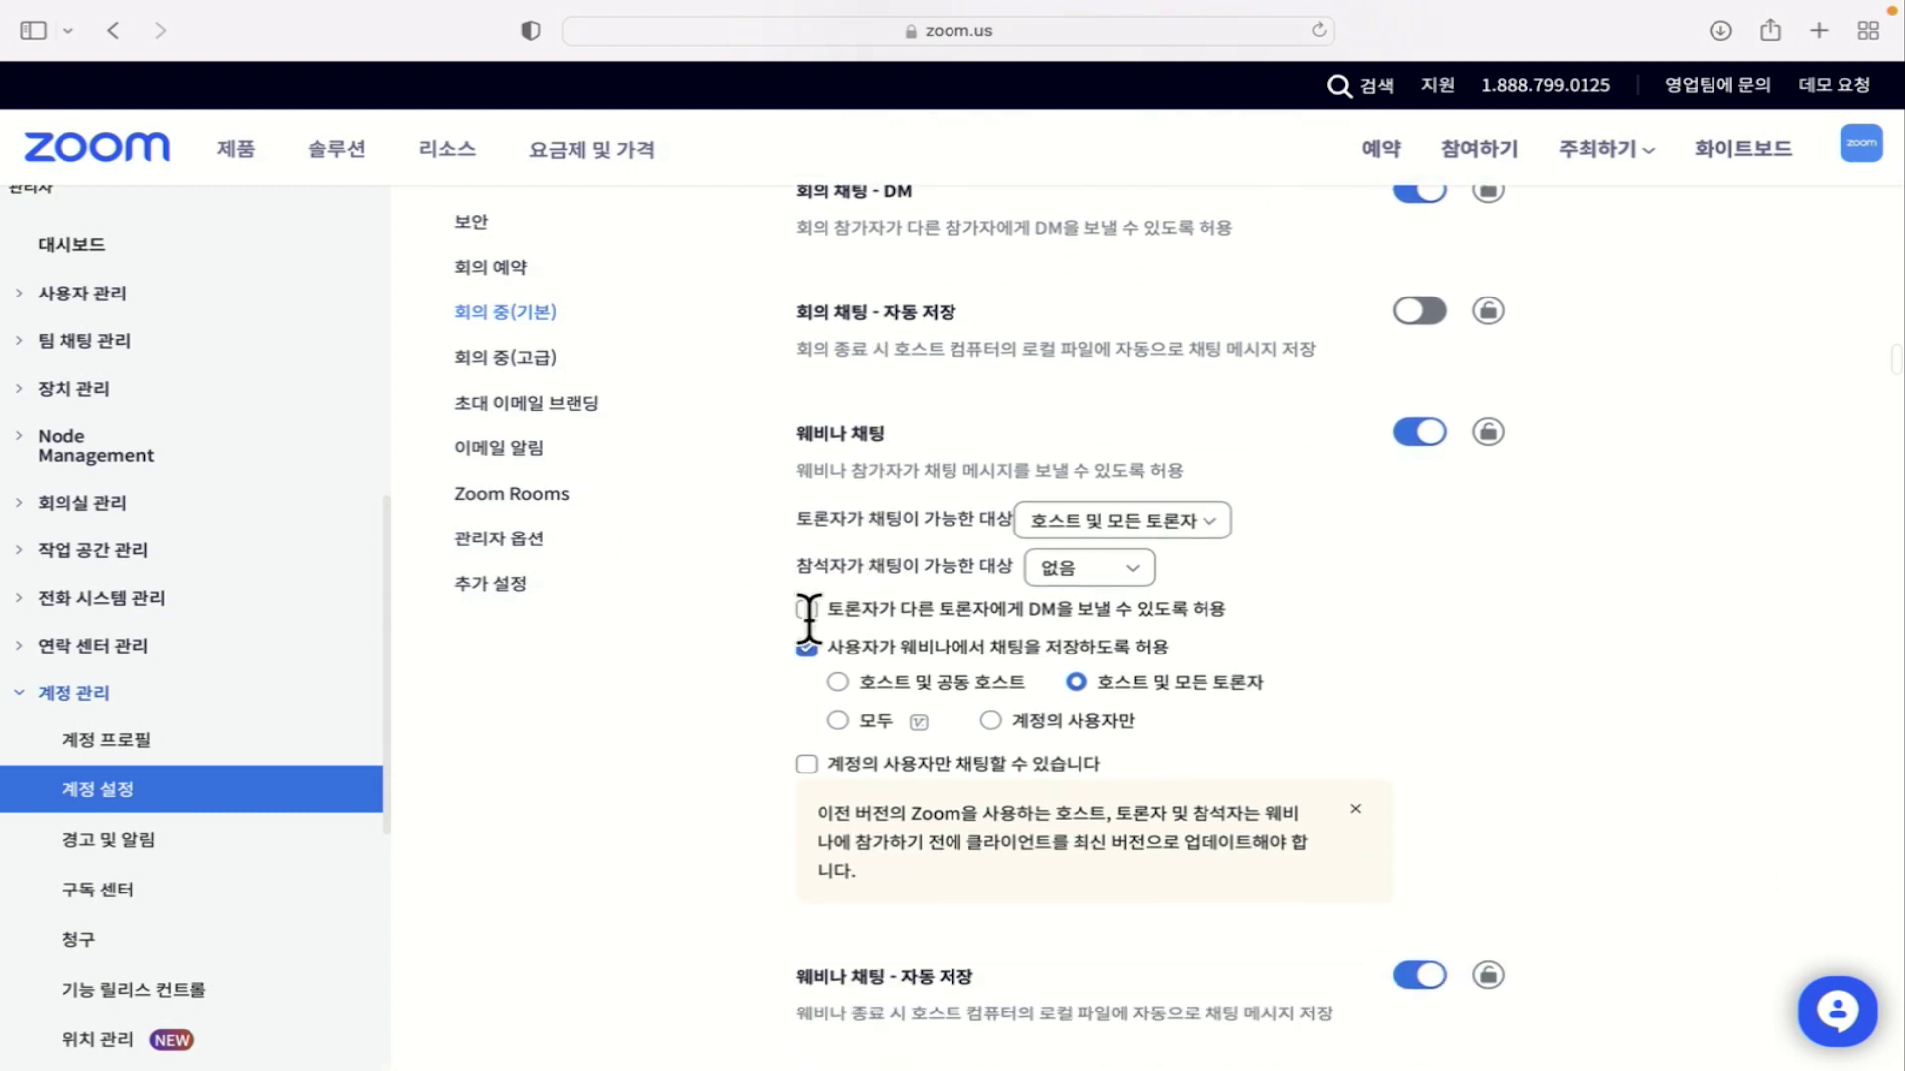
# - Go to the 회의 중(고급) section and examine the Q&A, webinar, 소회의실 (breakout room) and caption settings
pyautogui.click(521, 357)
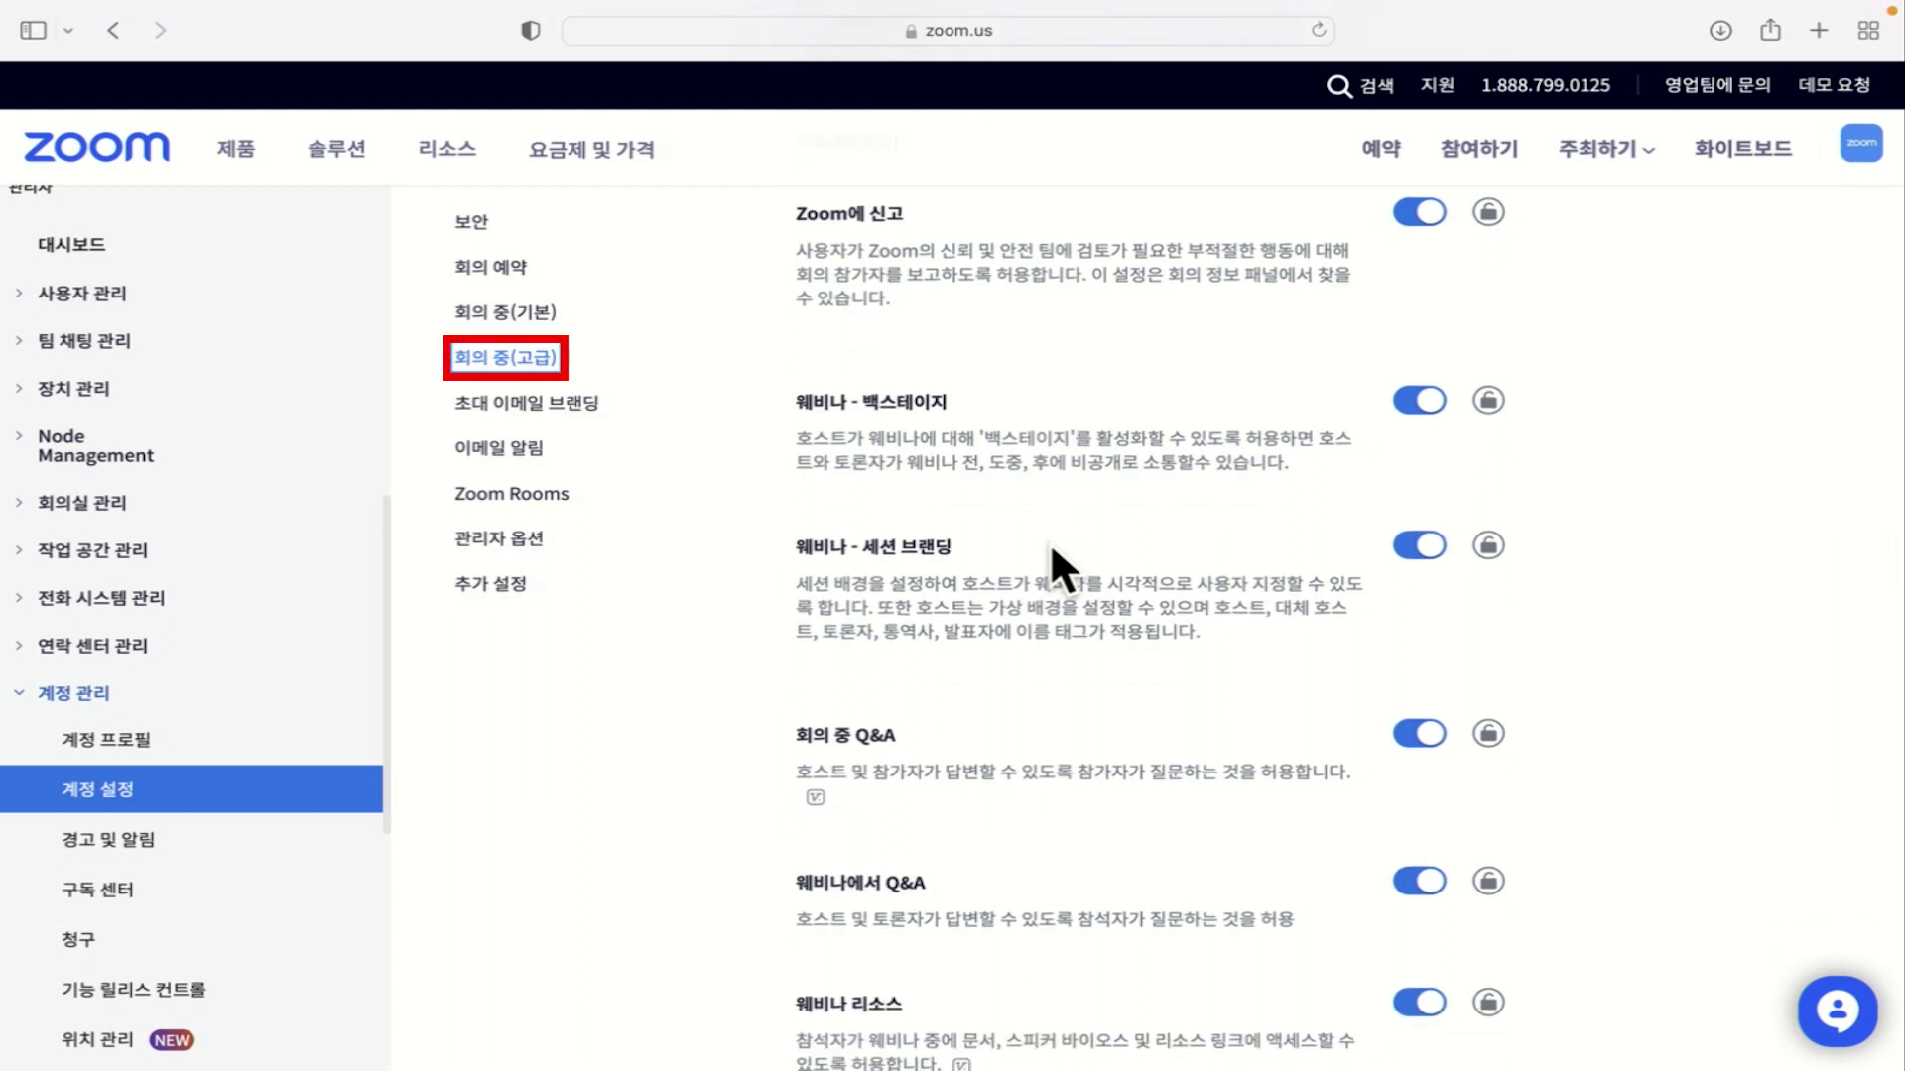
pyautogui.scroll(-1, 1078, 661)
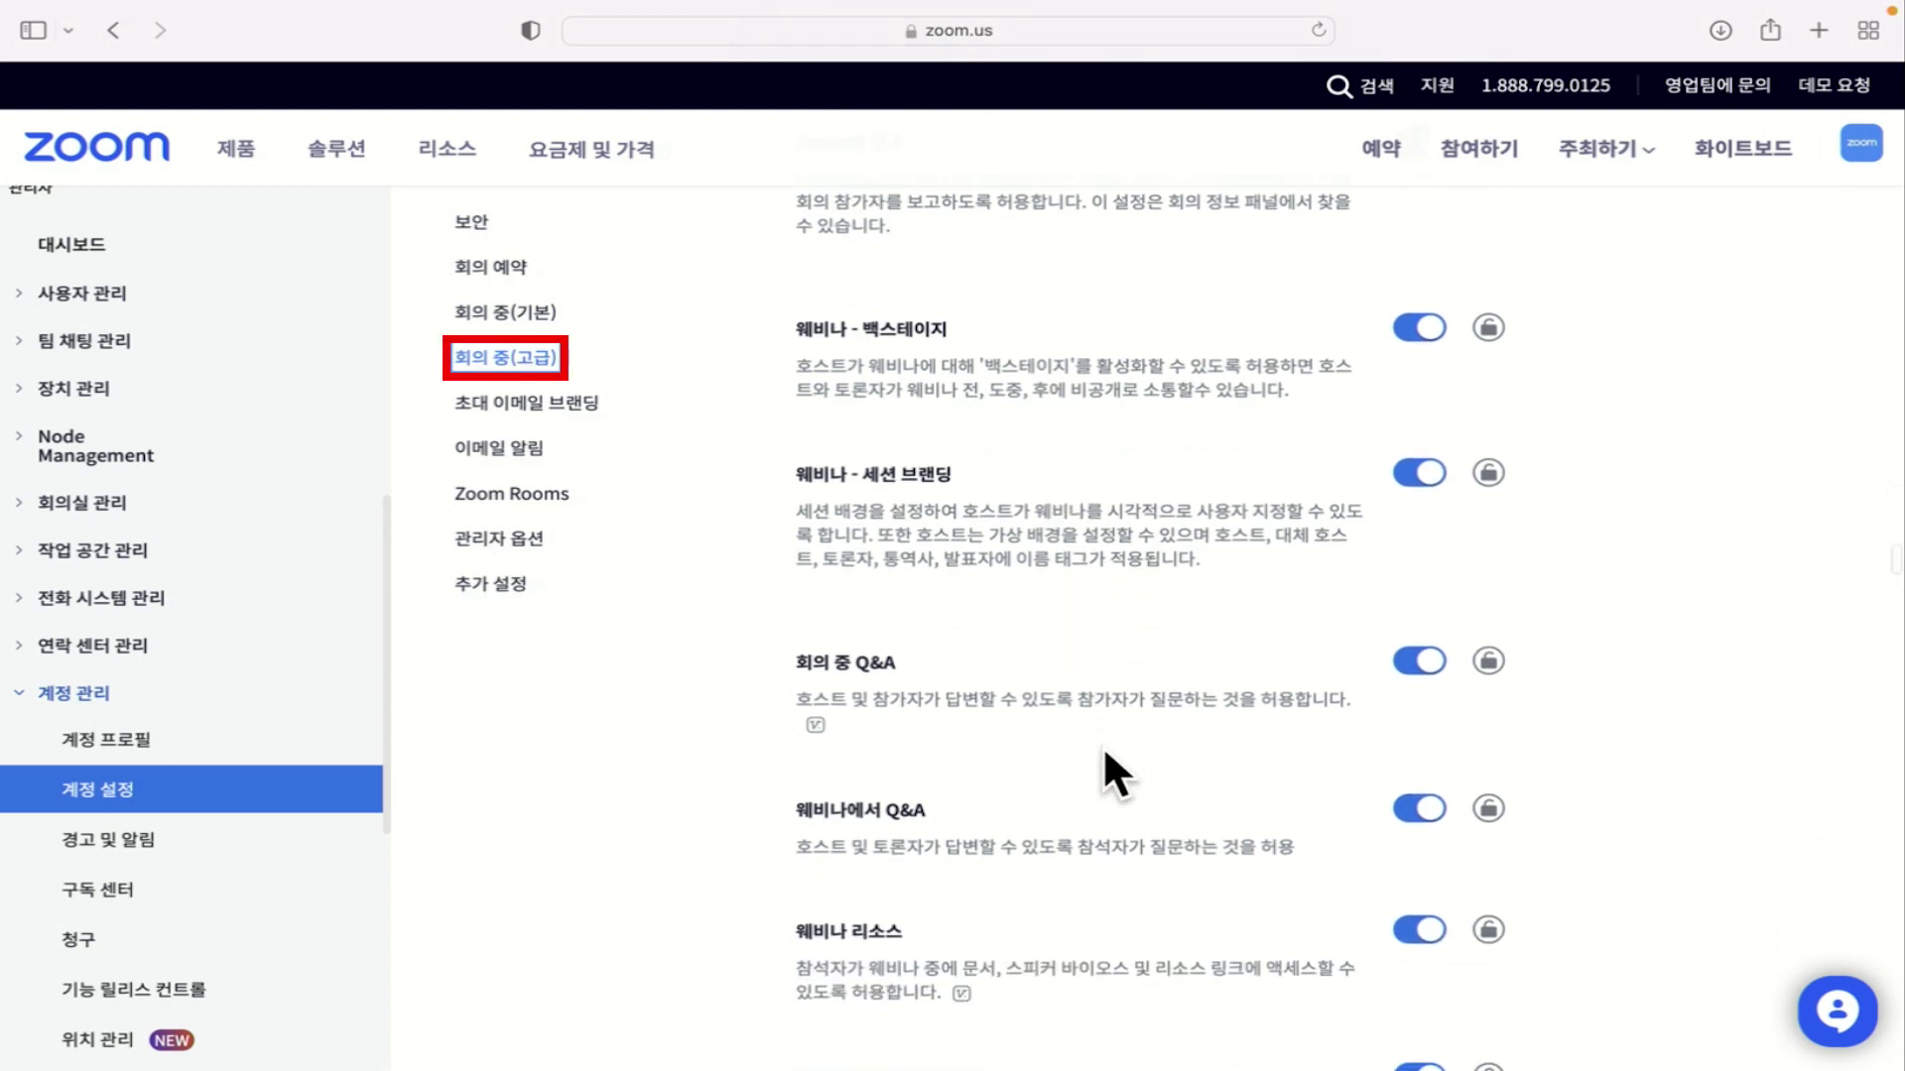
pyautogui.scroll(-1, 1103, 746)
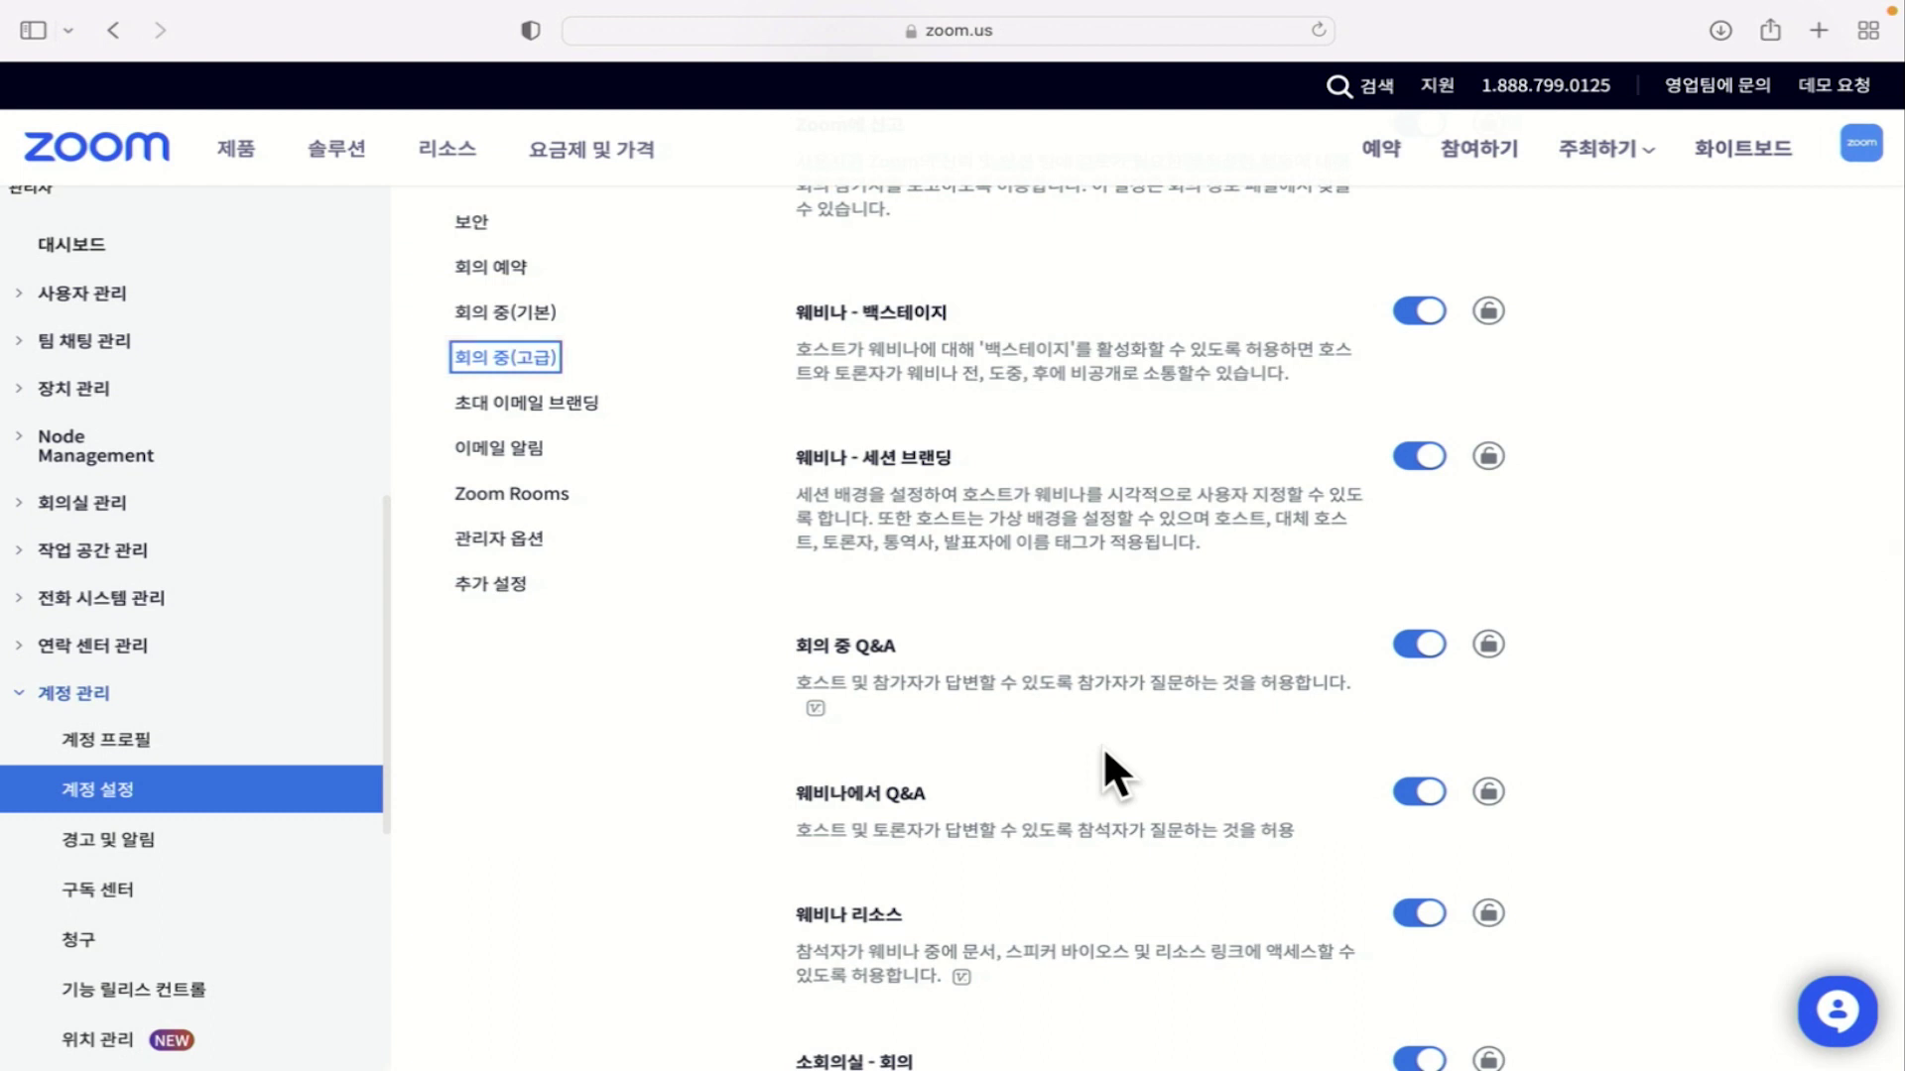
pyautogui.scroll(2, 1103, 746)
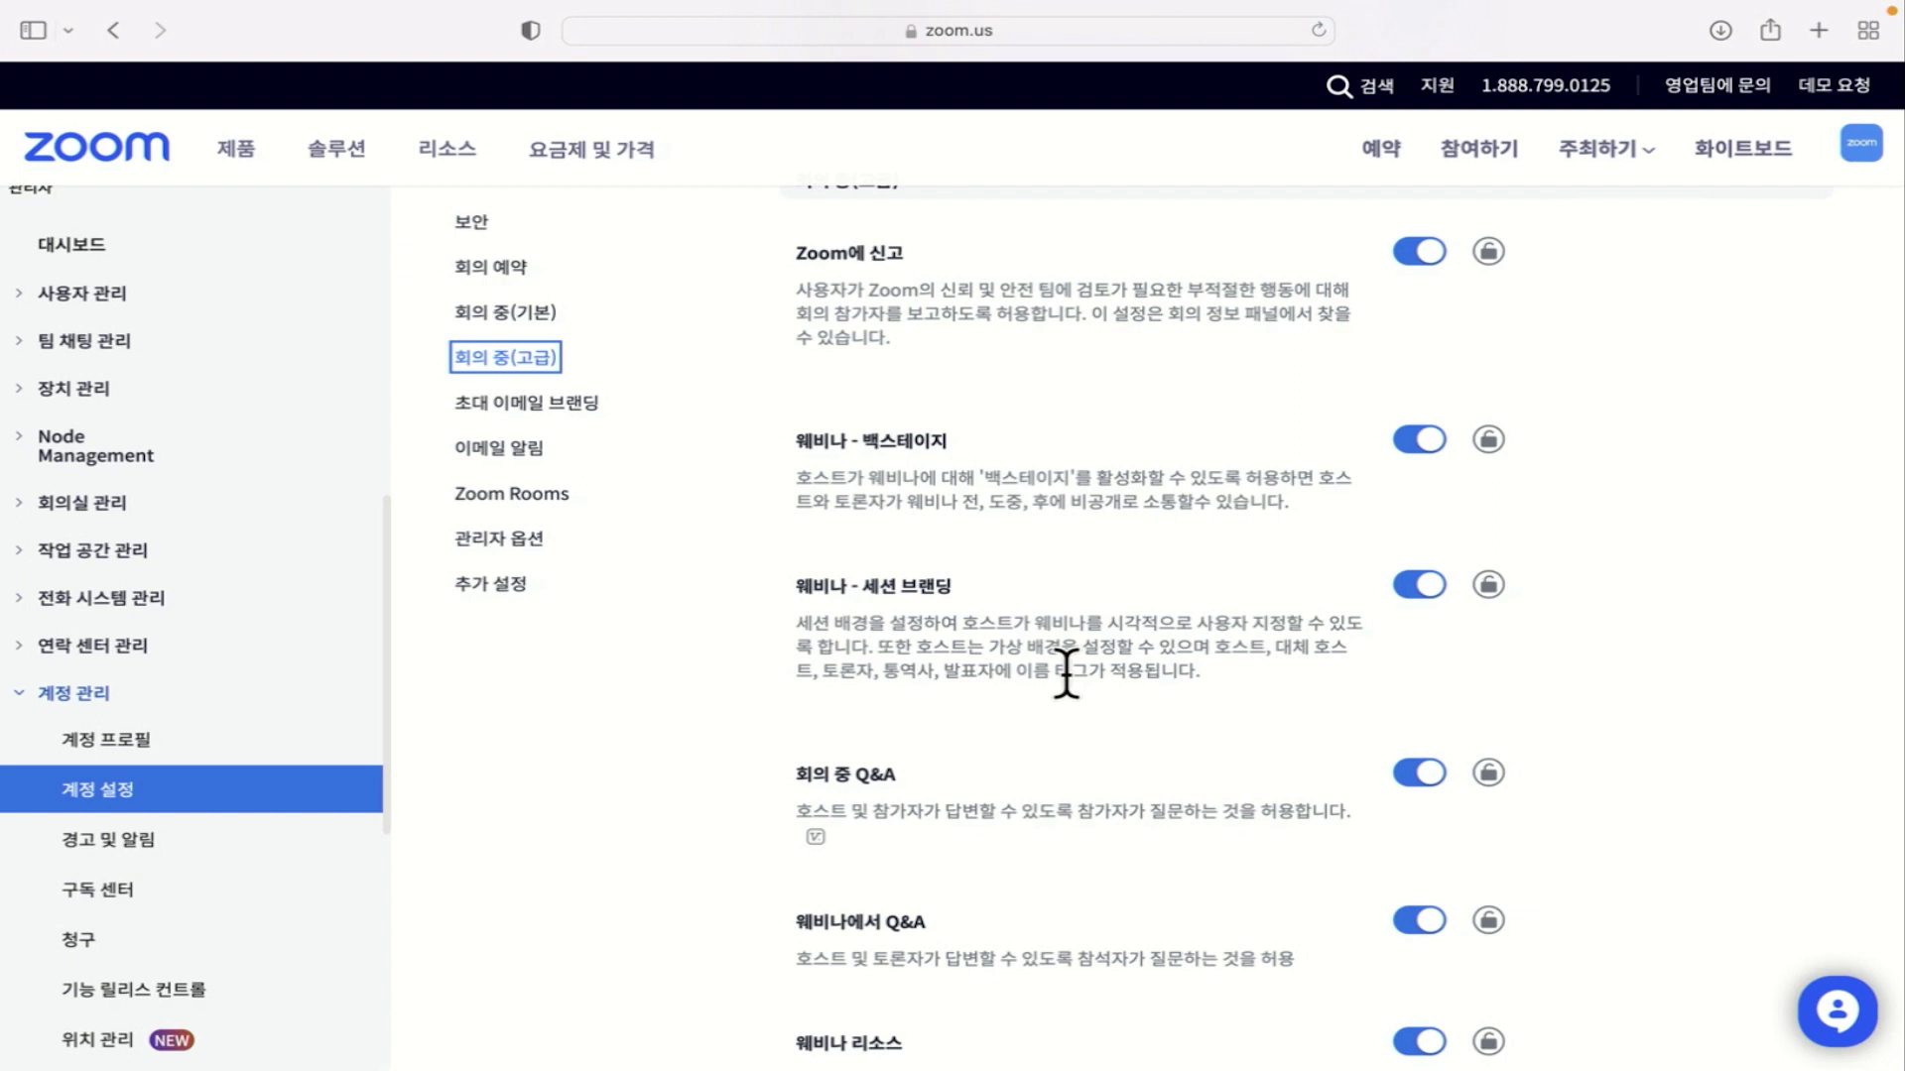
pyautogui.scroll(-4, 1066, 675)
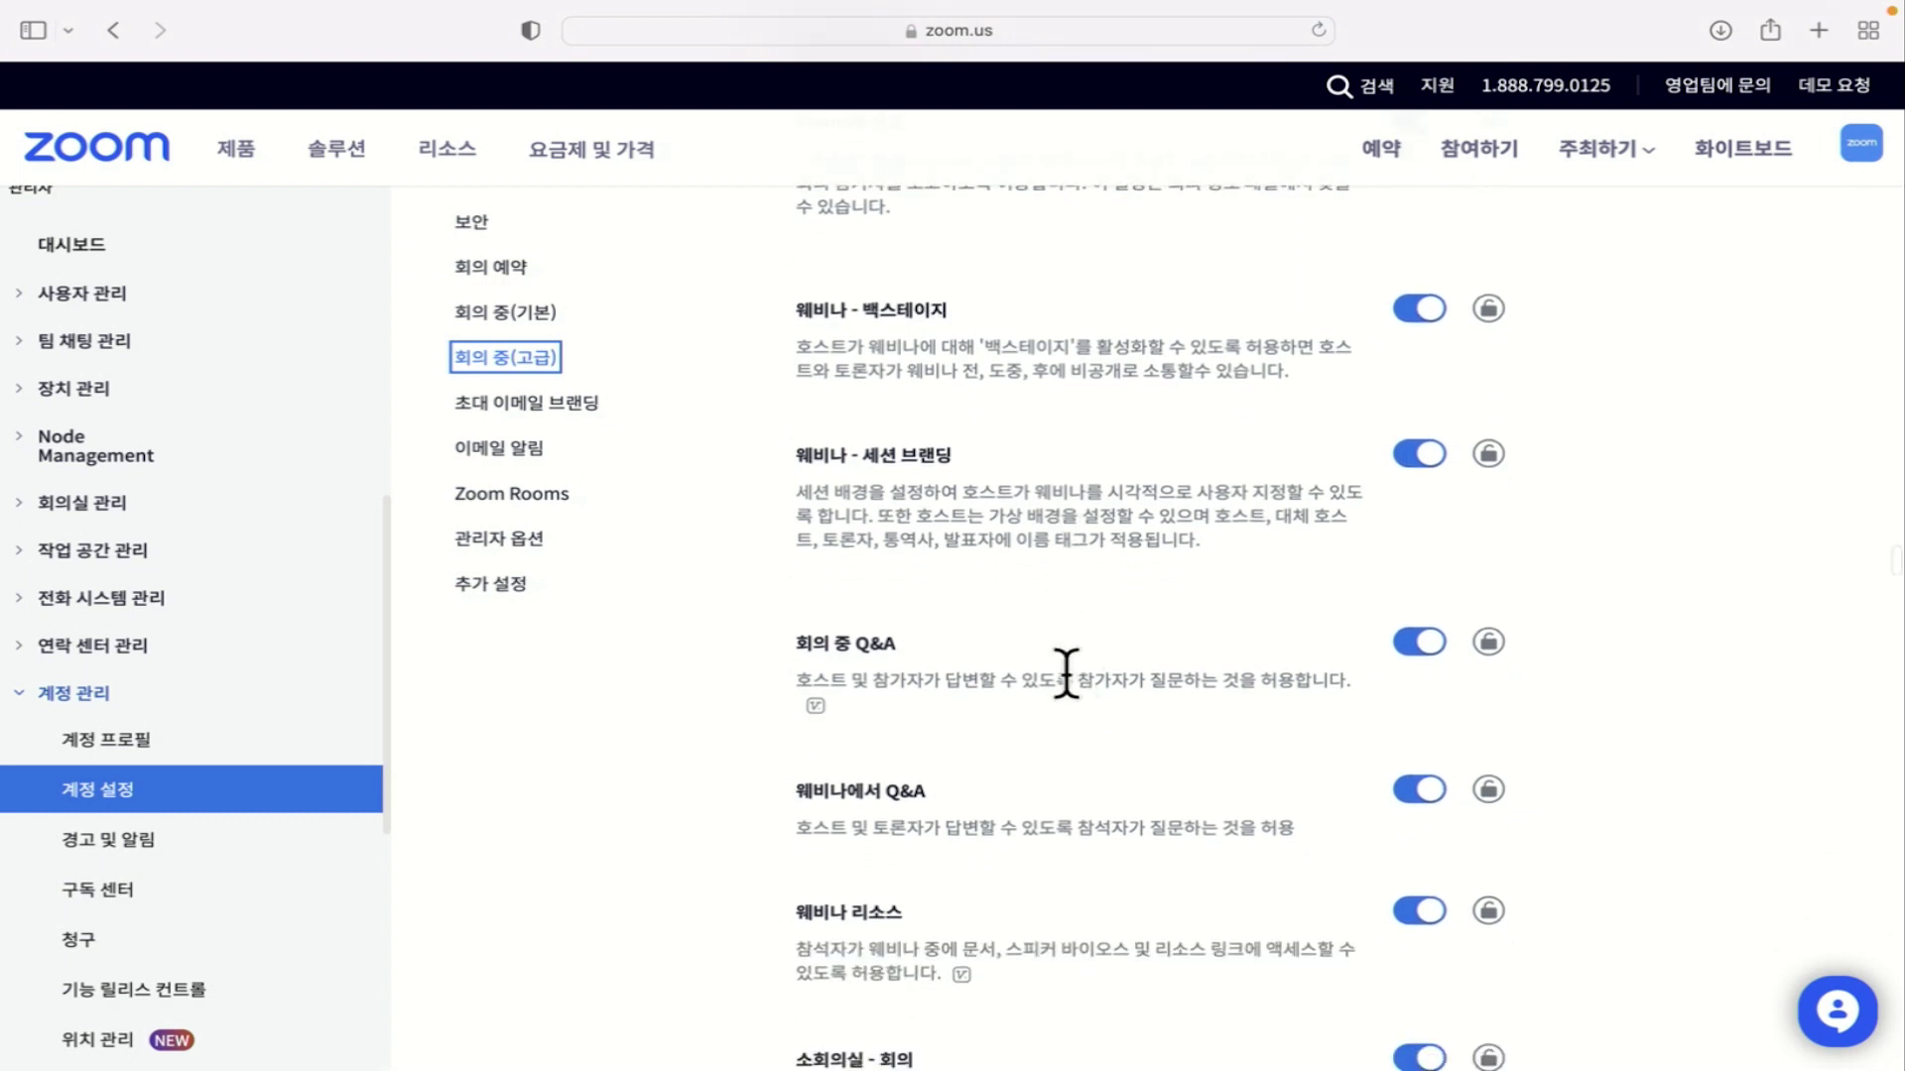
pyautogui.scroll(-2, 1065, 674)
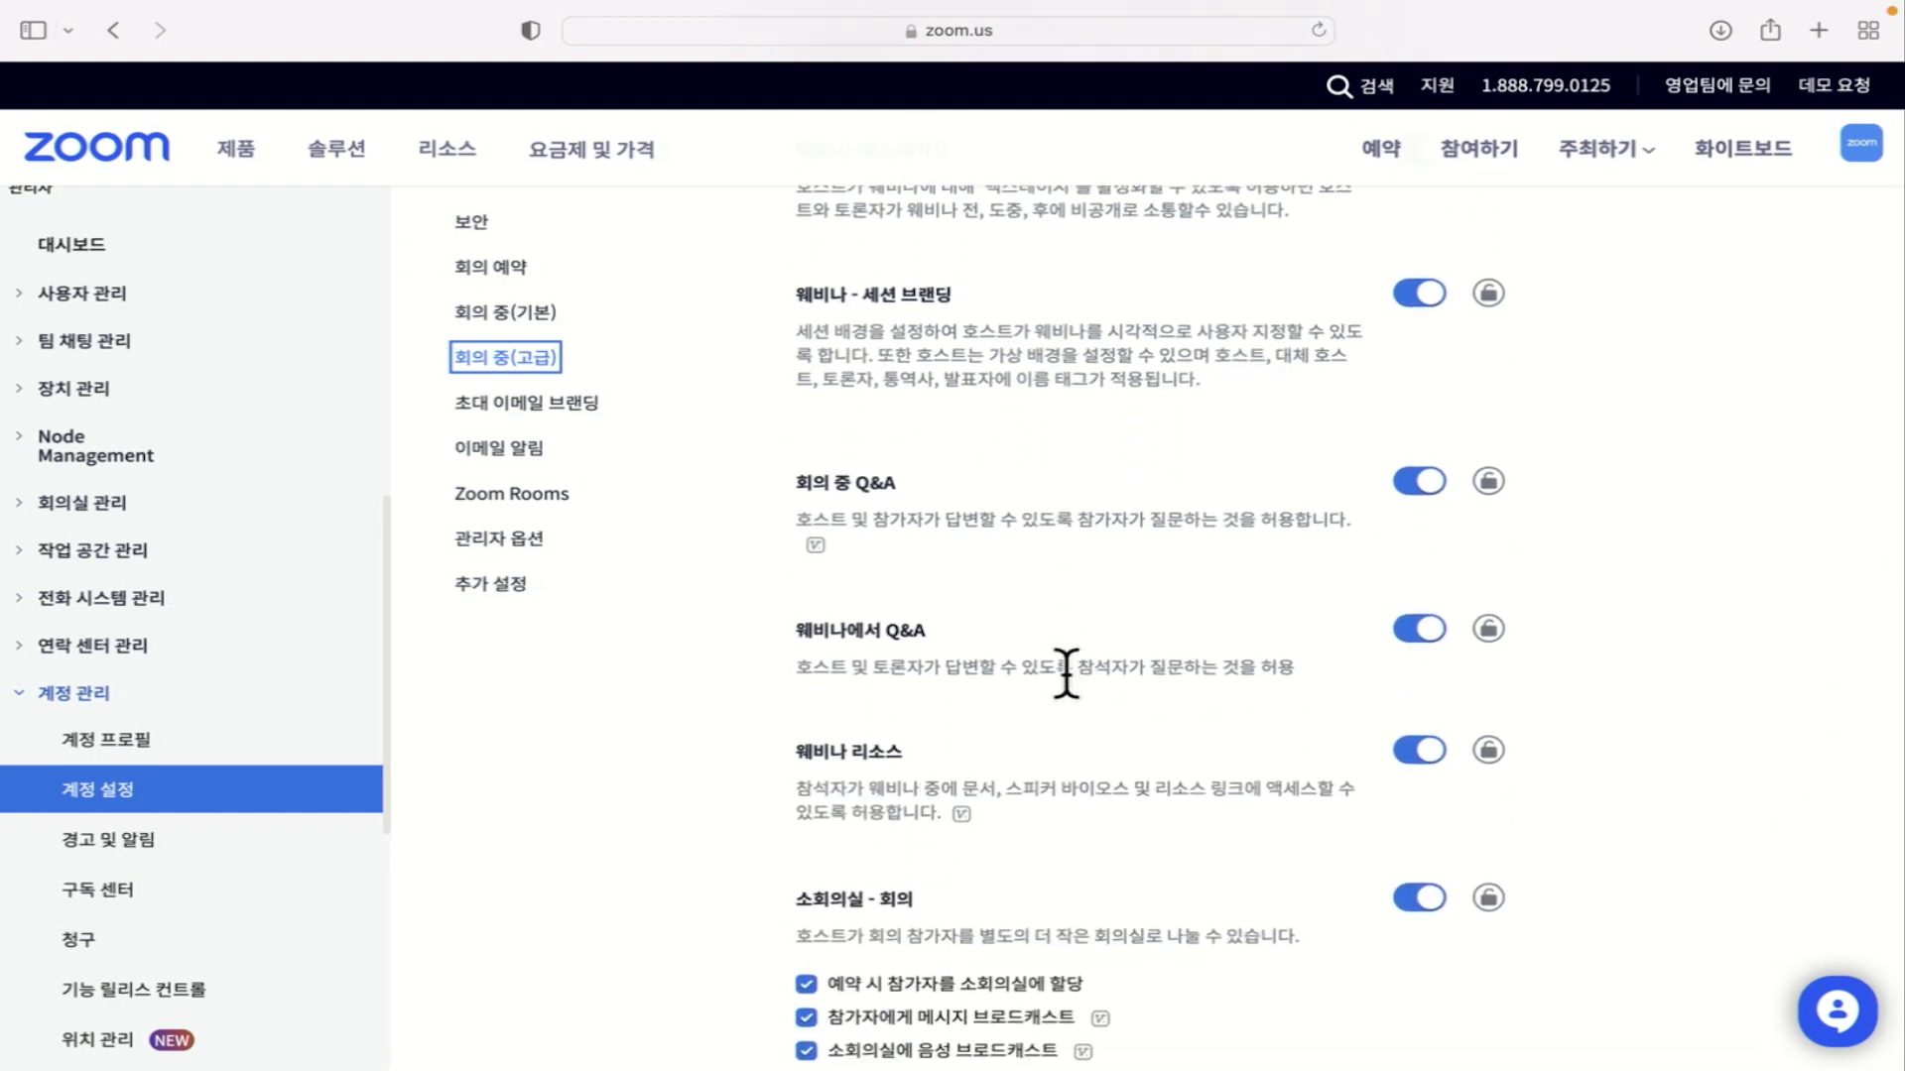
pyautogui.scroll(-1, 1066, 674)
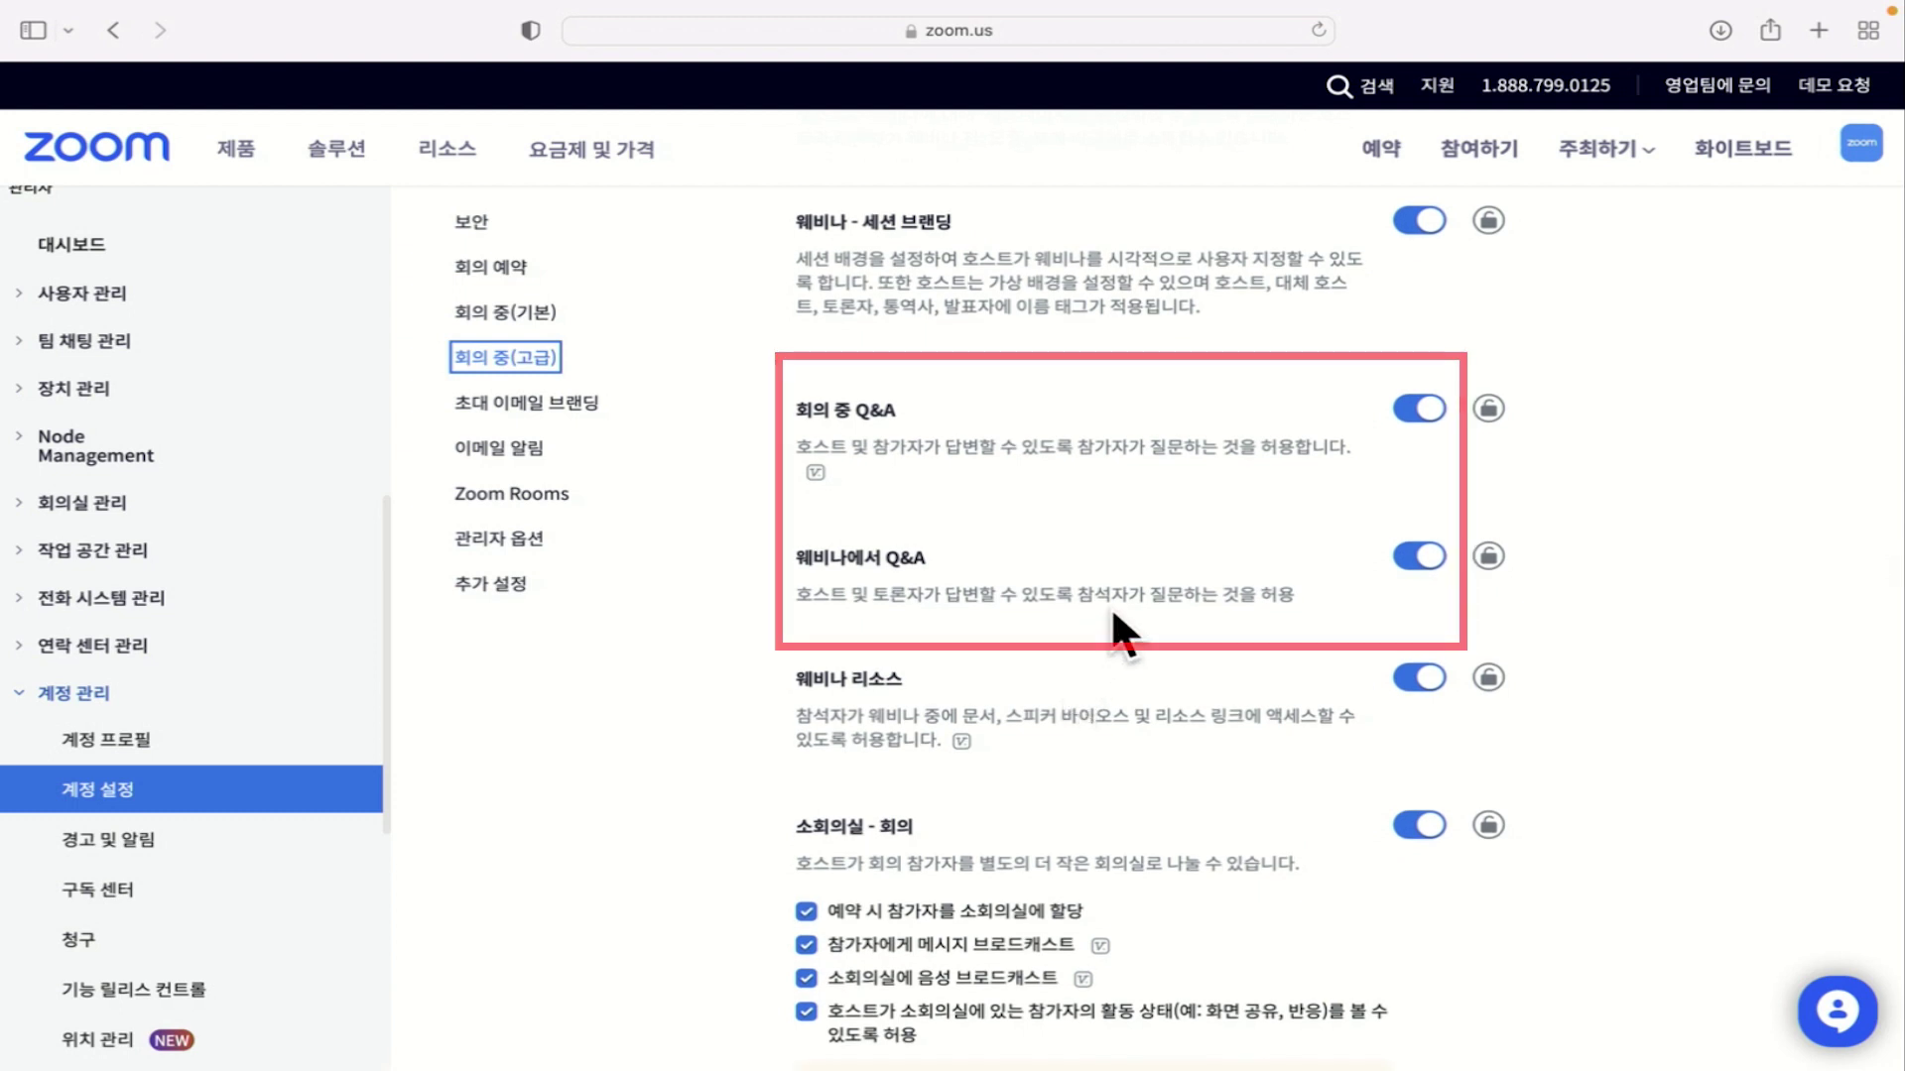
pyautogui.scroll(-1, 1121, 643)
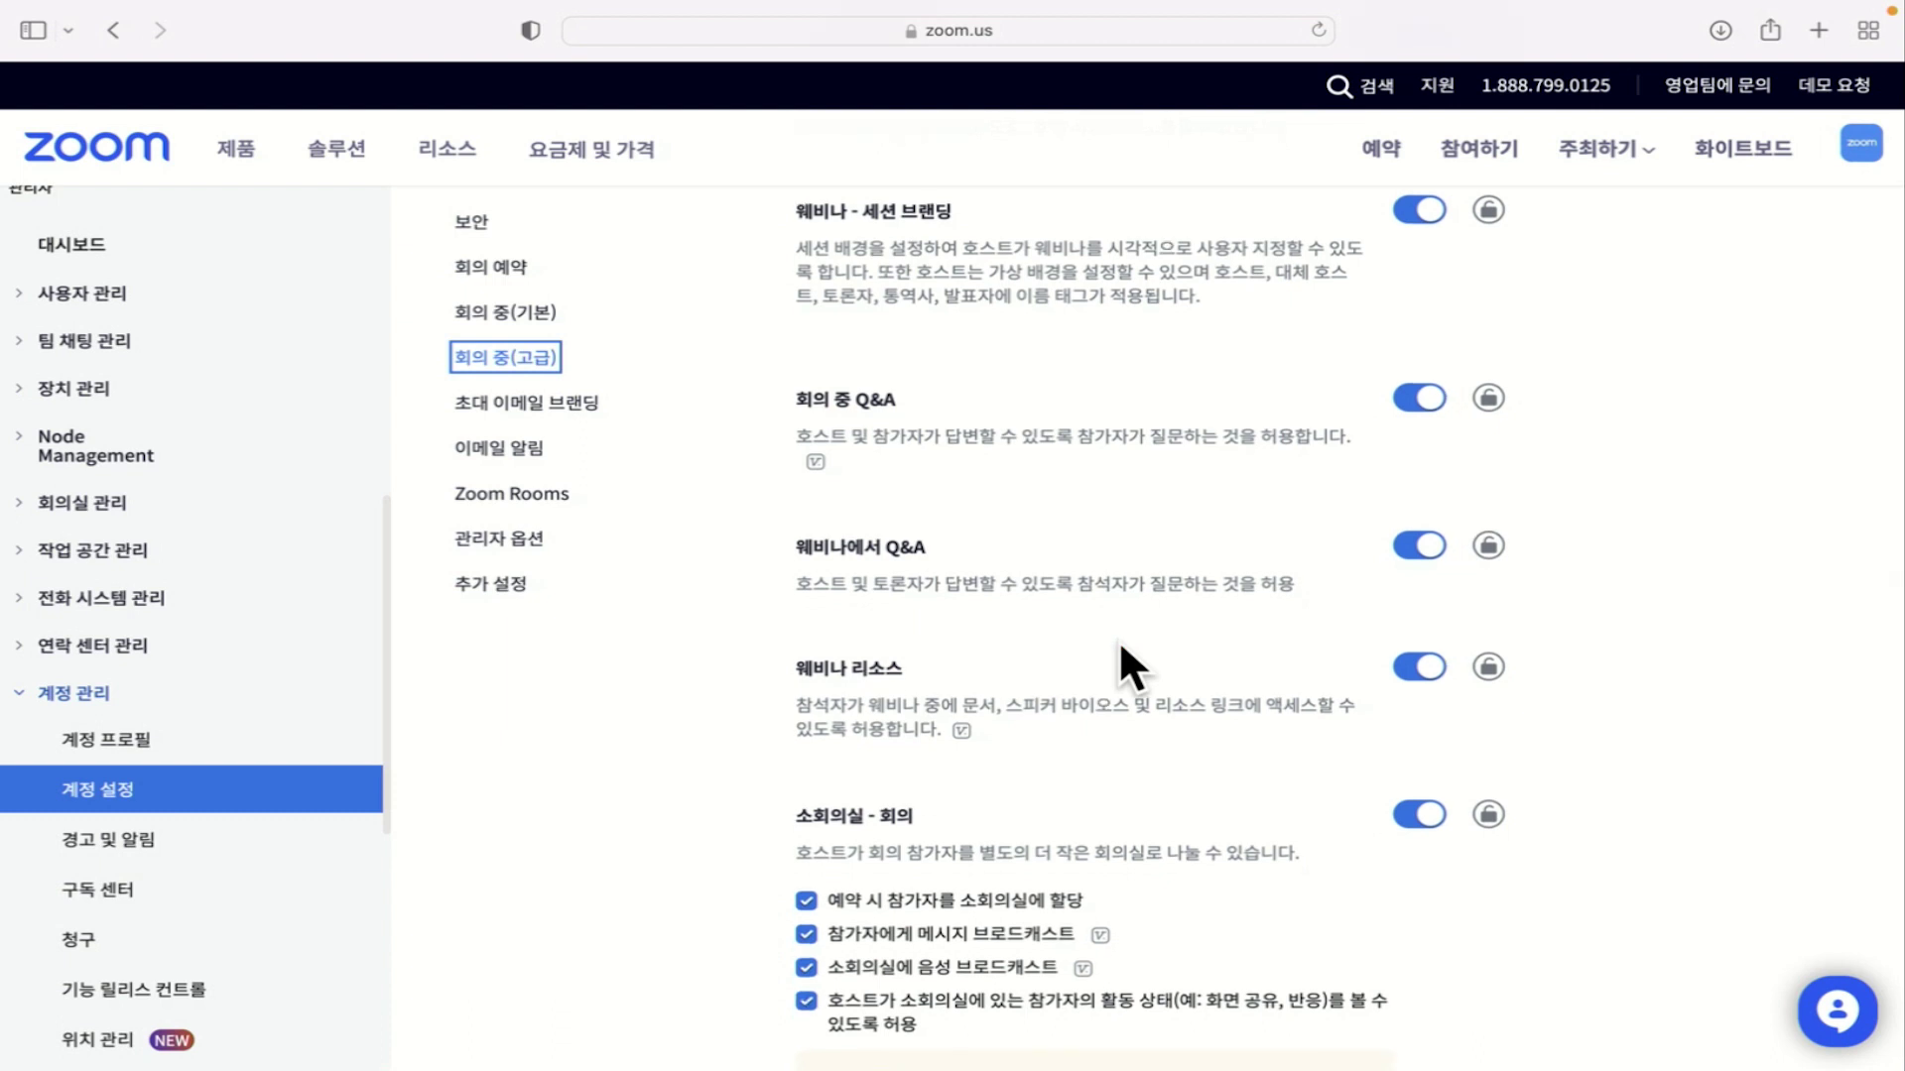
pyautogui.scroll(-5, 1121, 645)
pyautogui.scroll(-3, 1121, 644)
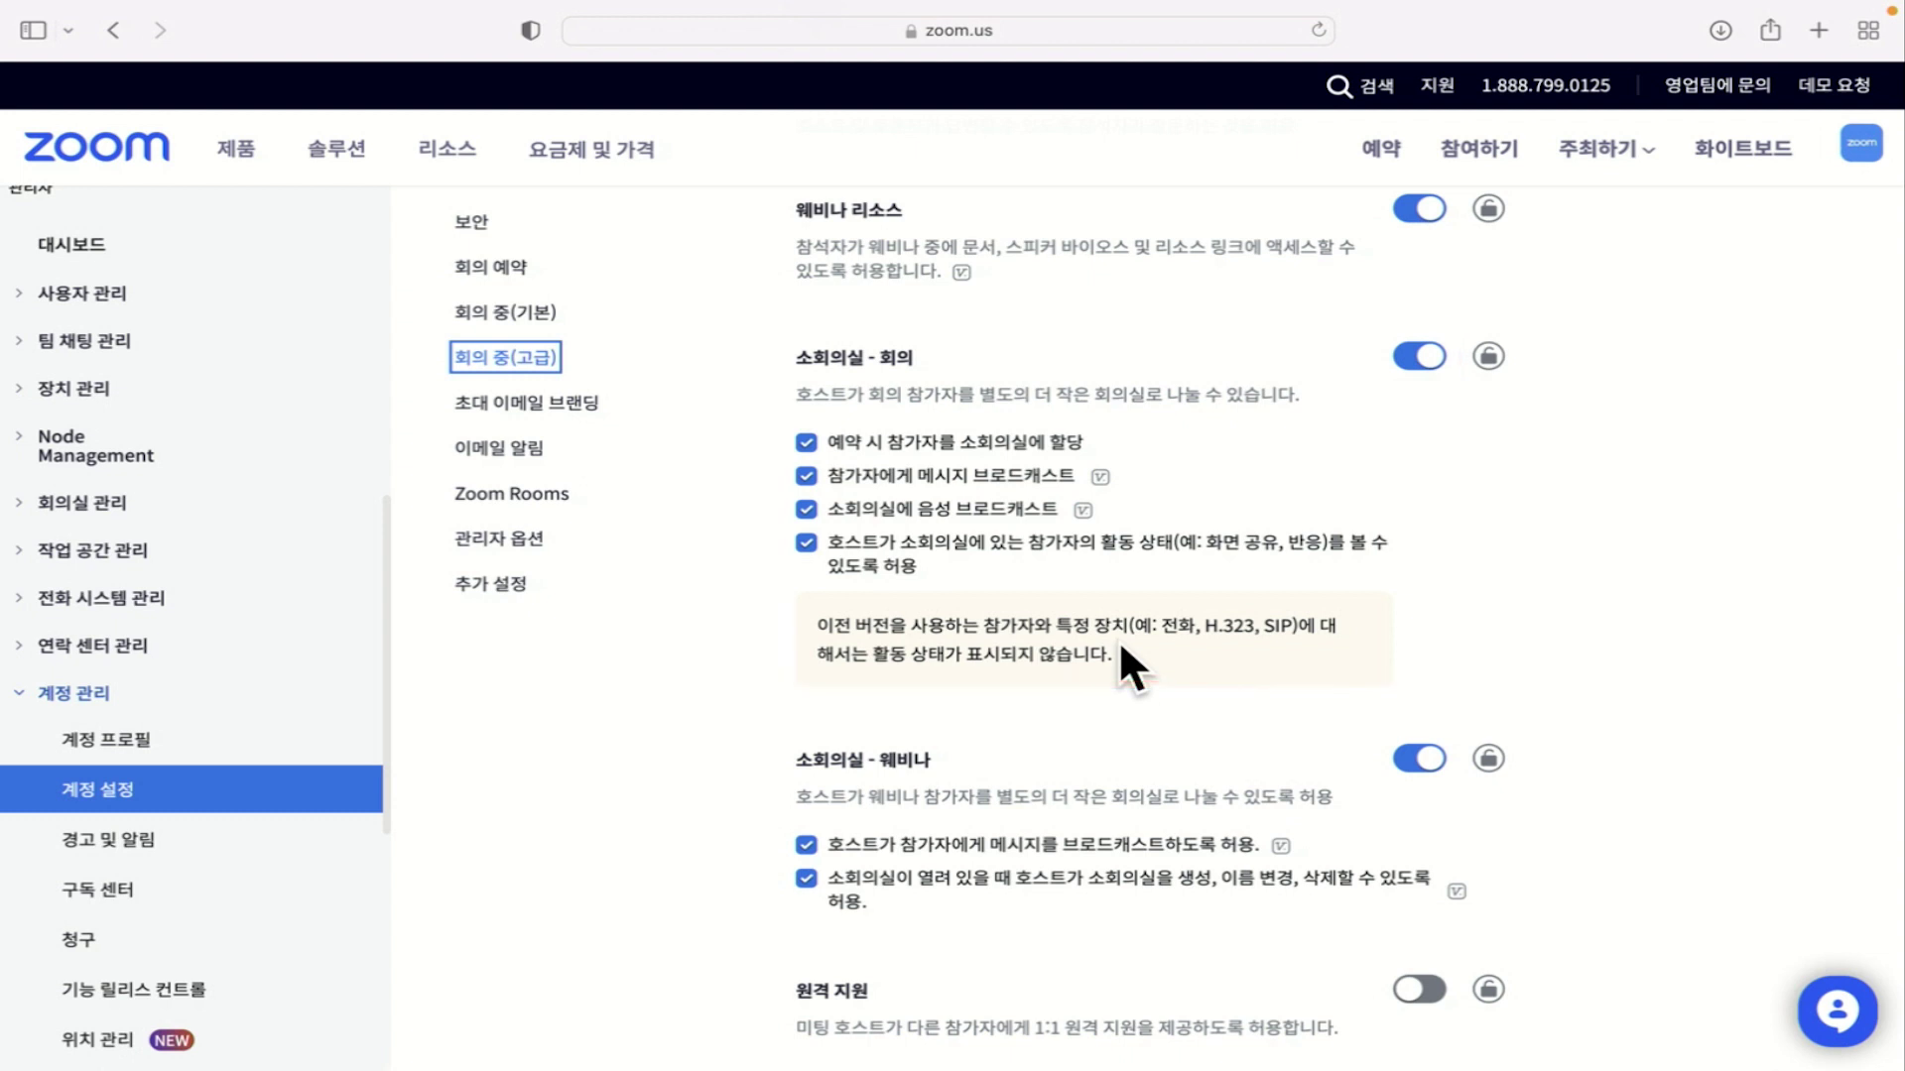
pyautogui.scroll(-6, 1121, 650)
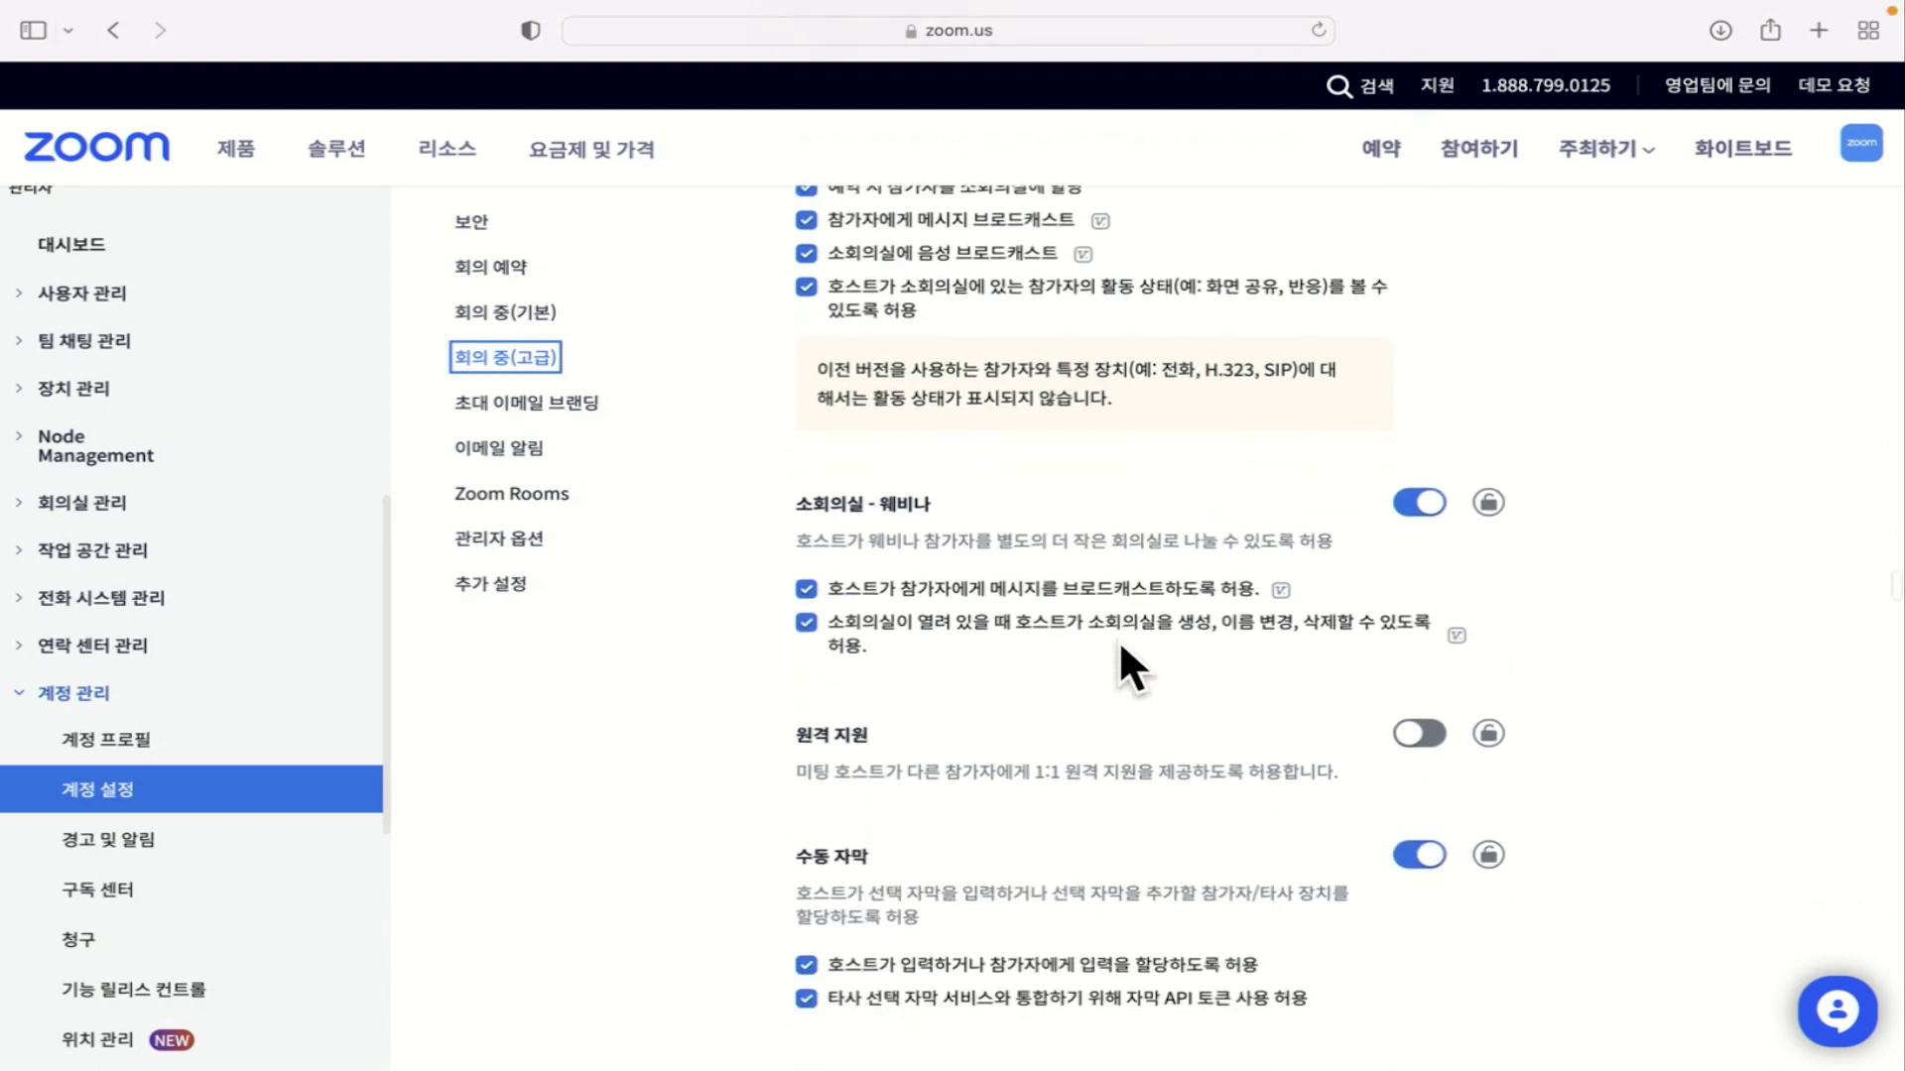
pyautogui.scroll(-5, 1117, 639)
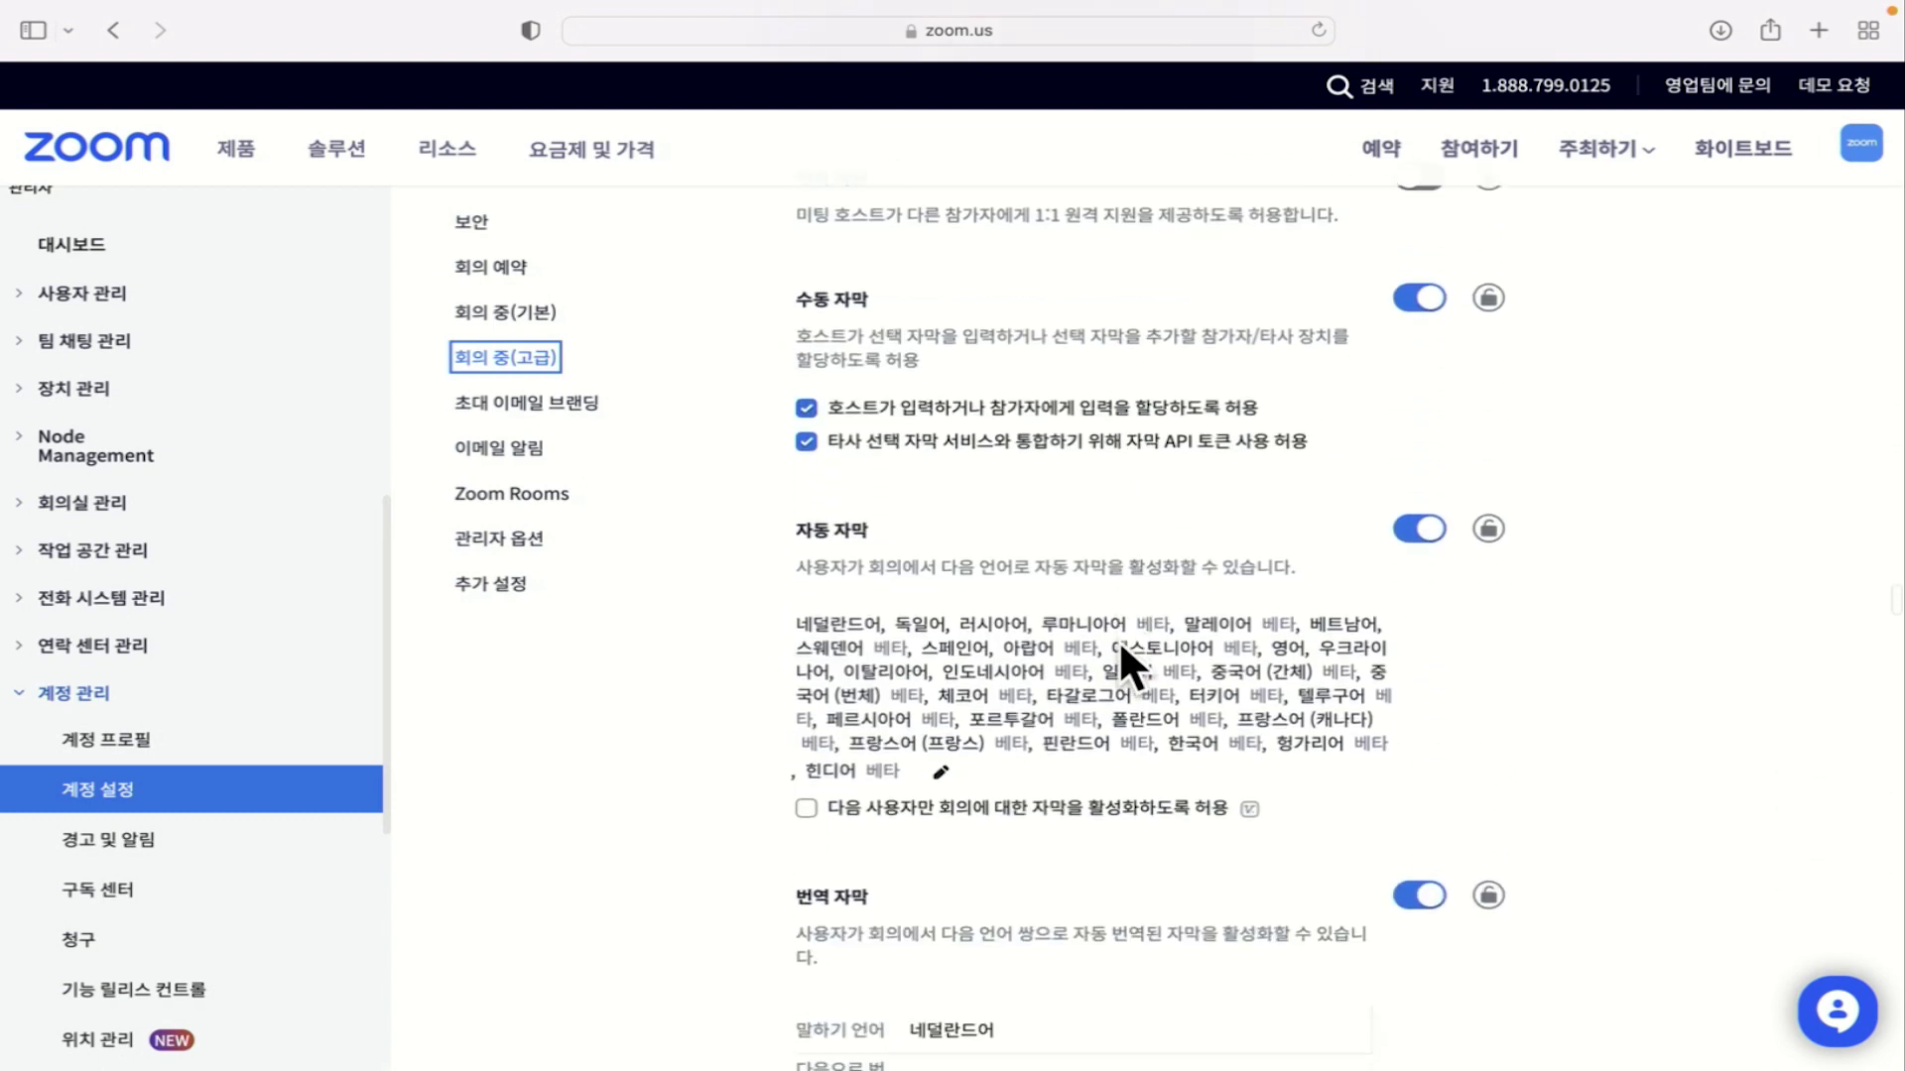
# - Examine the 자동 자막, 번역 자막, 자막 저장 and 언어 통역 settings, continuing to the camera control and 그룹 HD 비디오 options
pyautogui.scroll(2, 1119, 645)
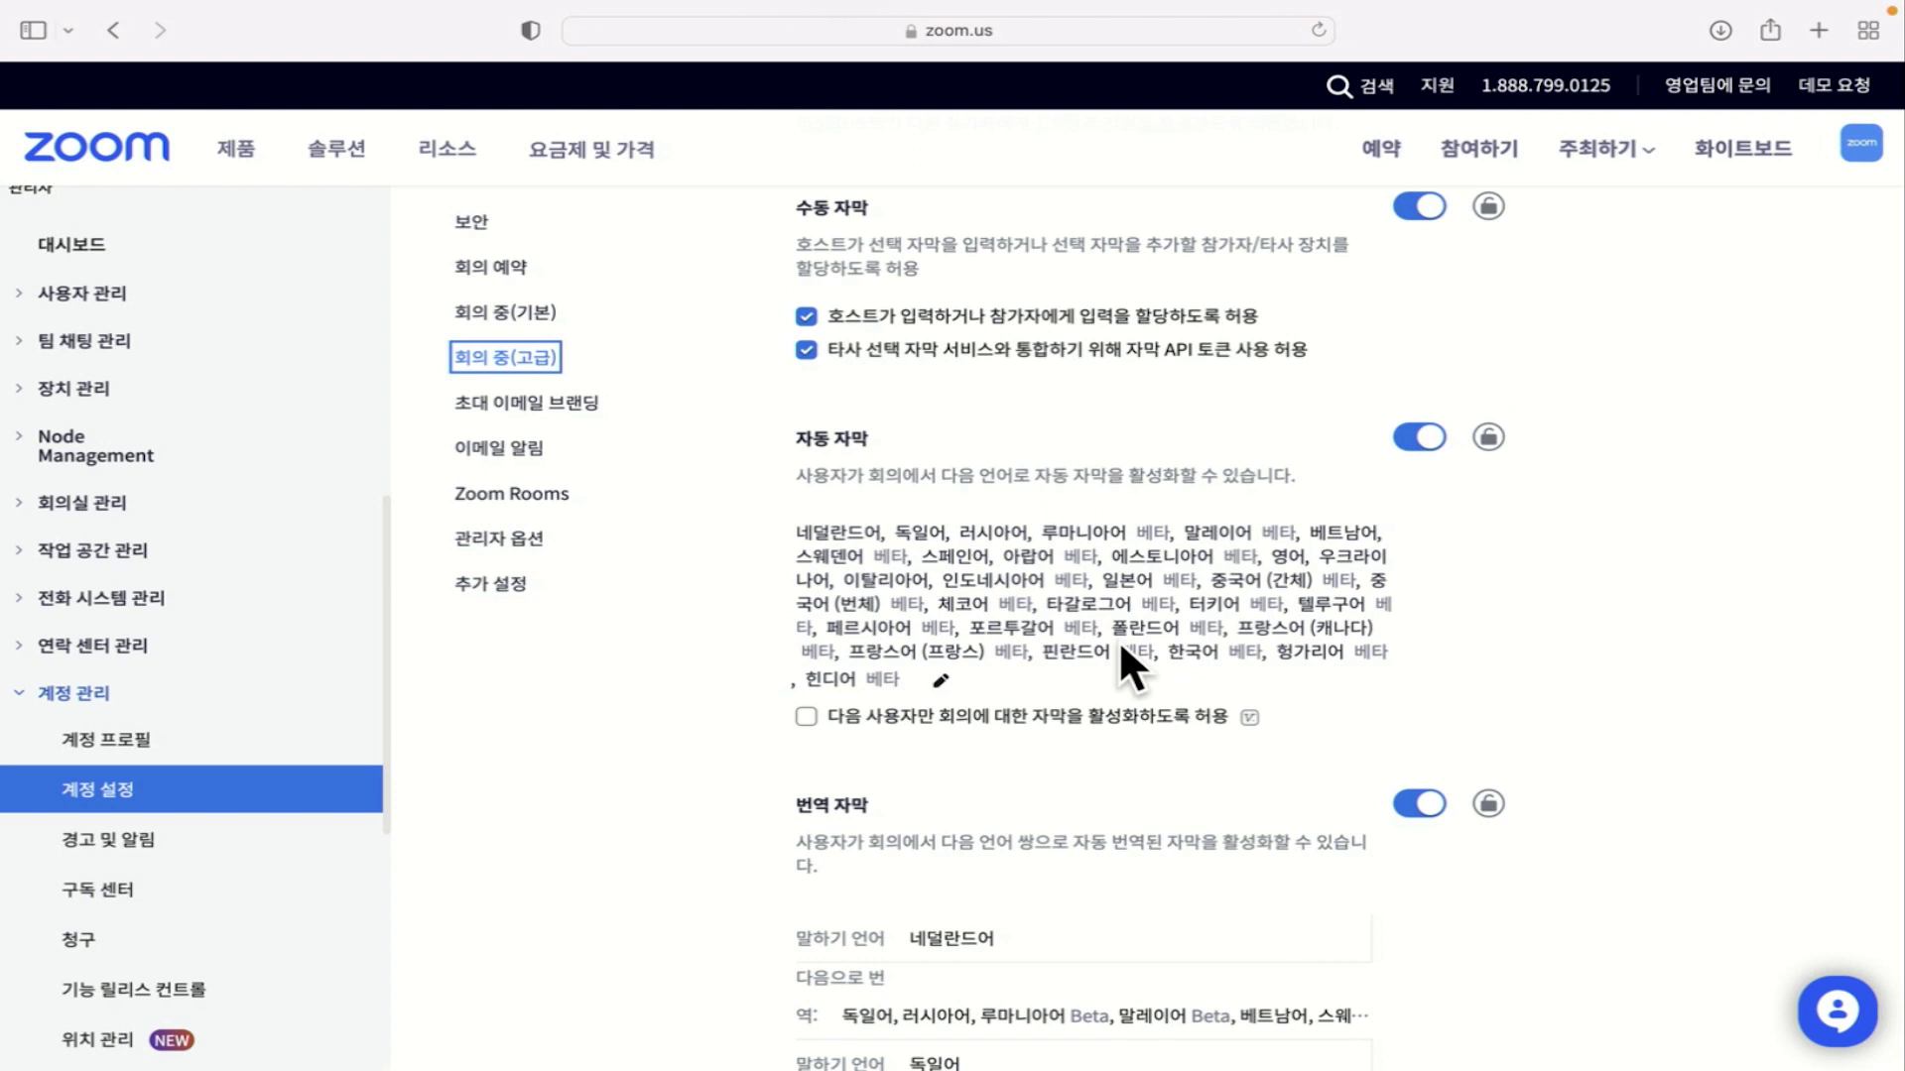
pyautogui.scroll(-1, 1119, 645)
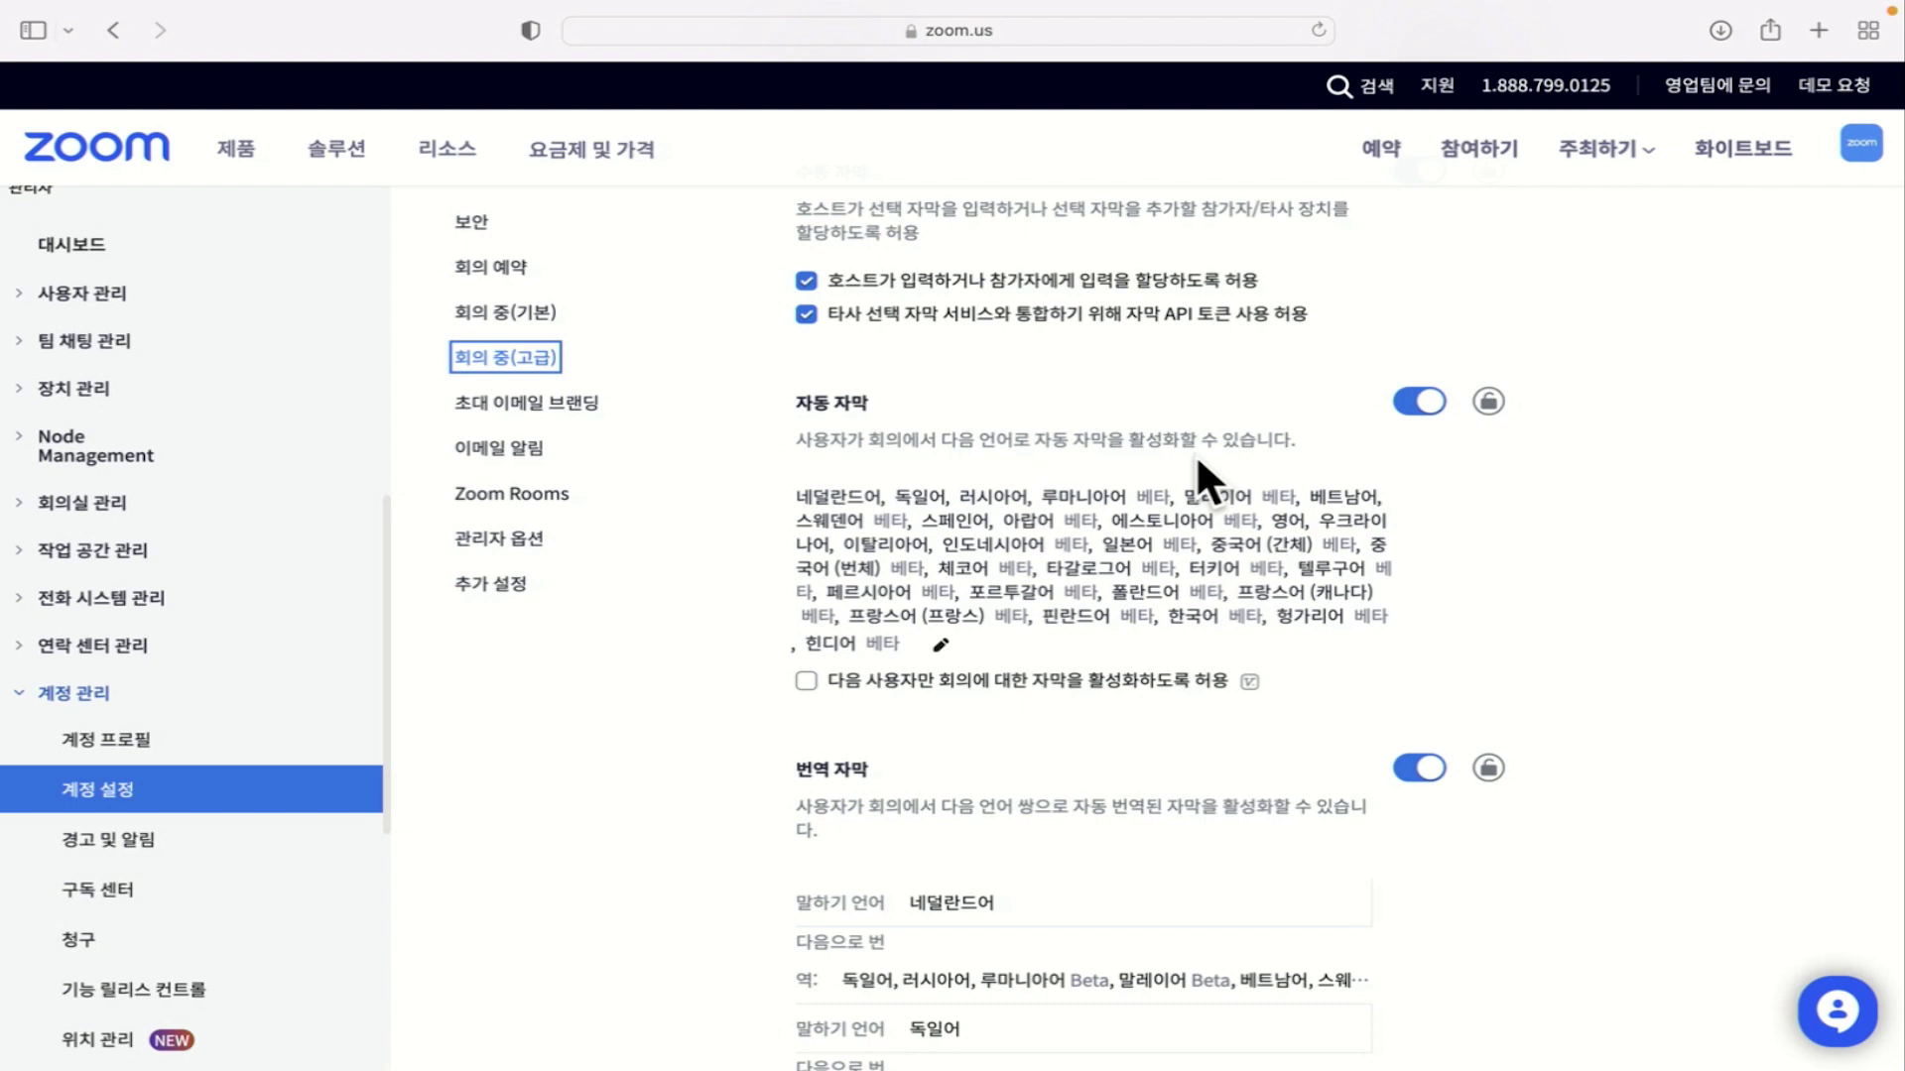
pyautogui.scroll(-5, 1205, 629)
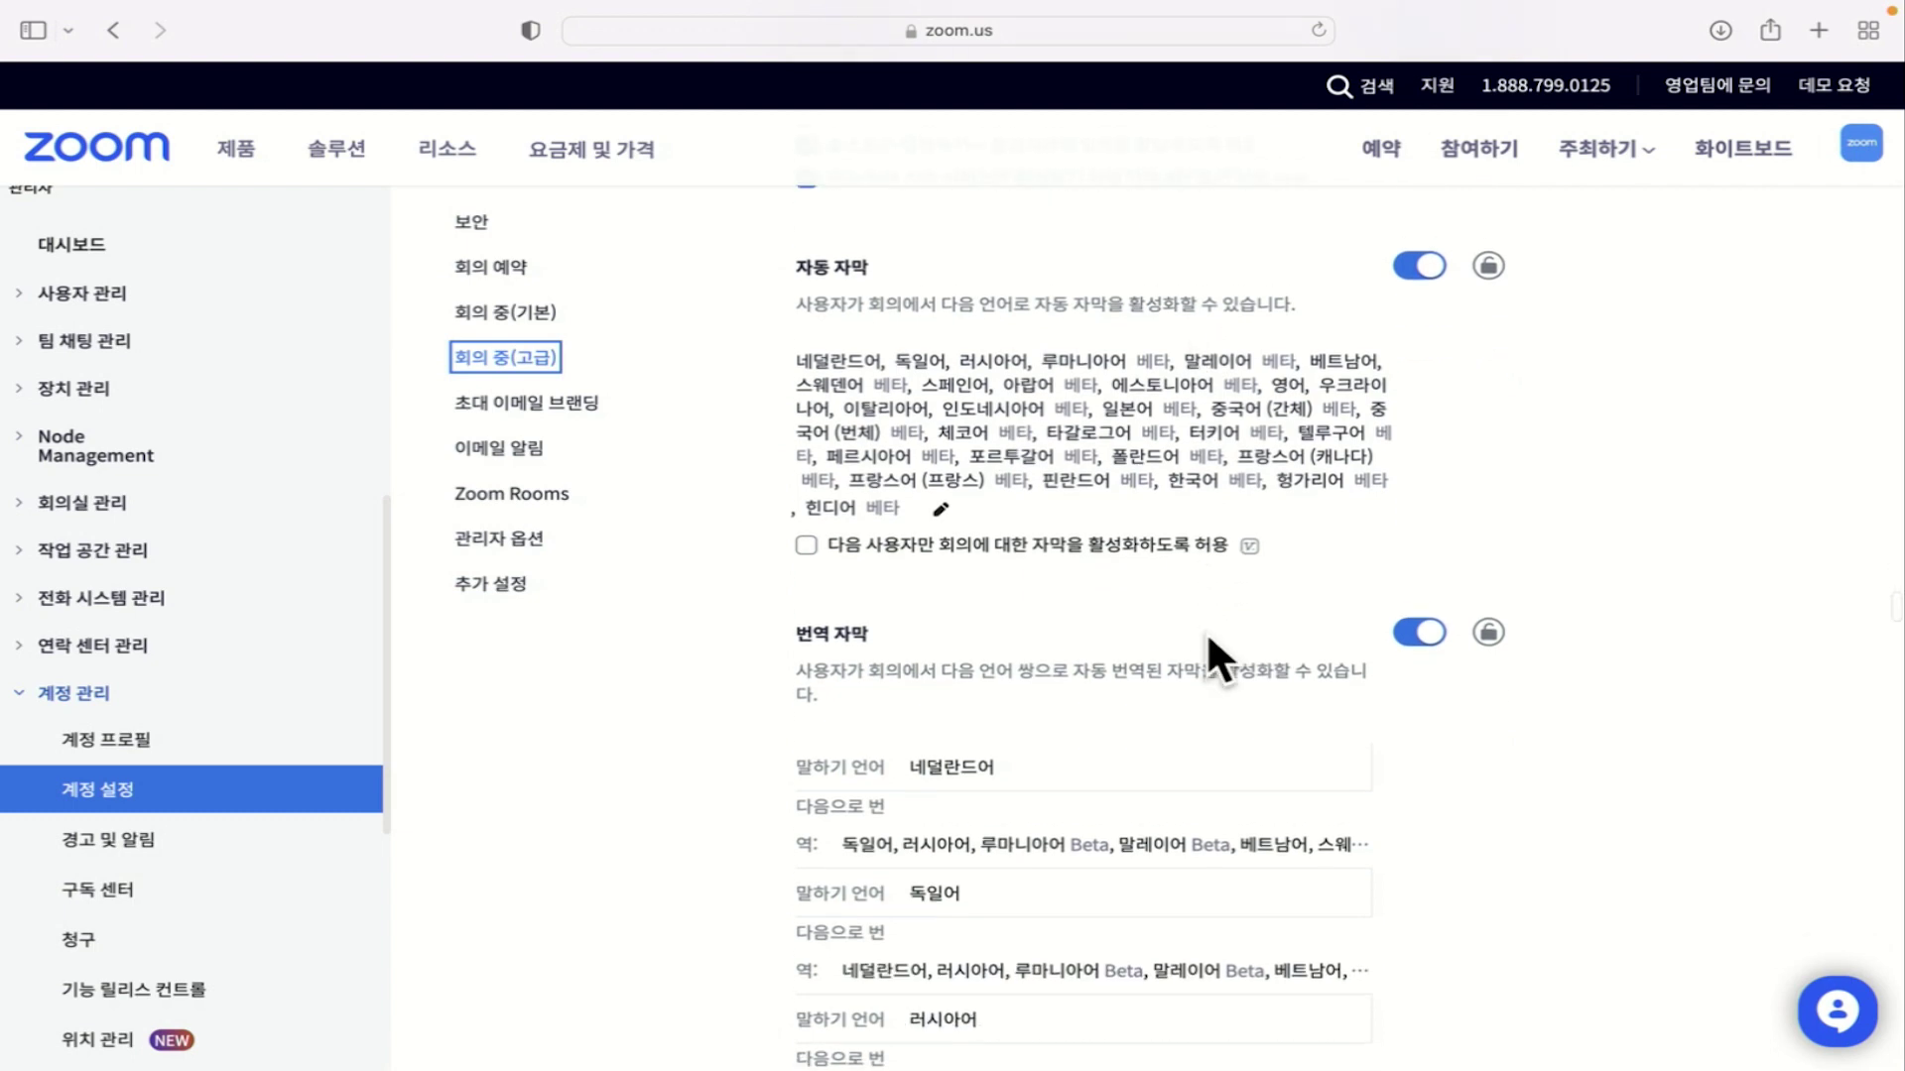
pyautogui.scroll(-15, 1205, 629)
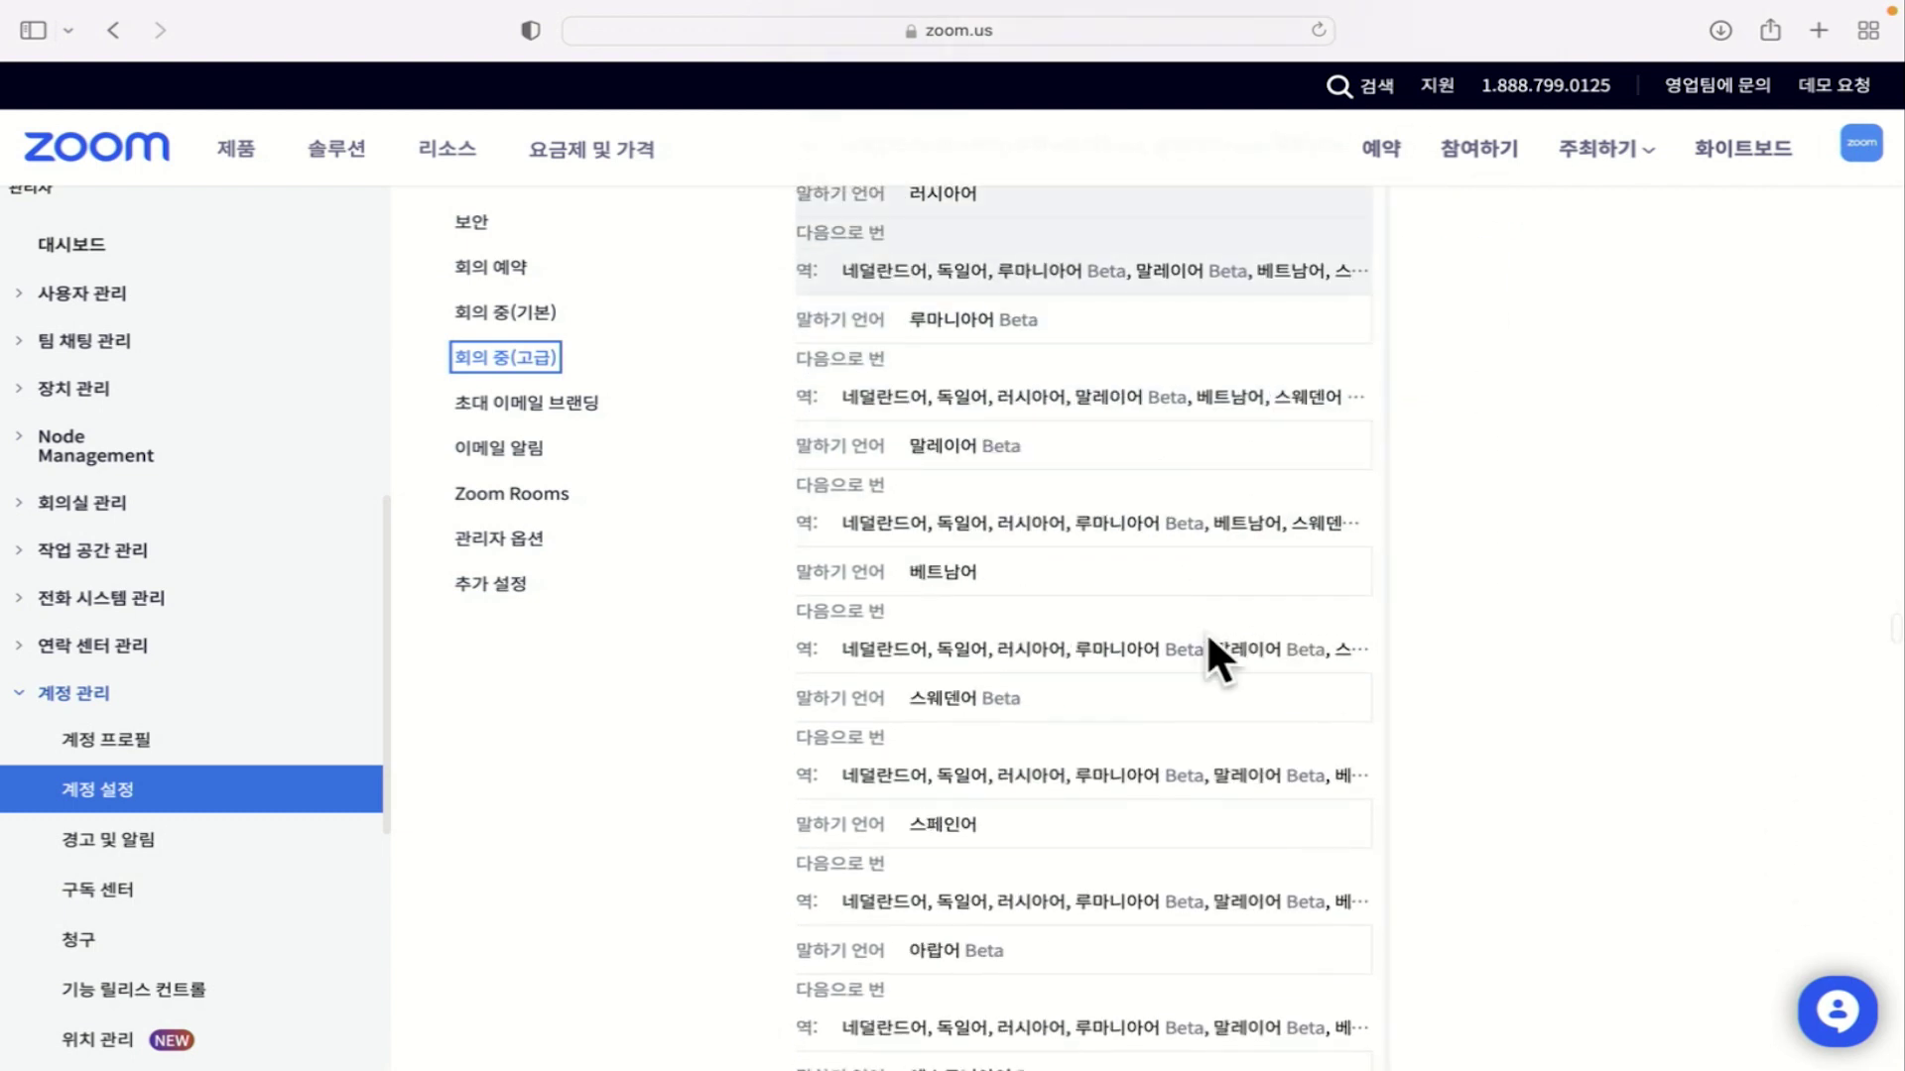
pyautogui.scroll(-15, 1206, 629)
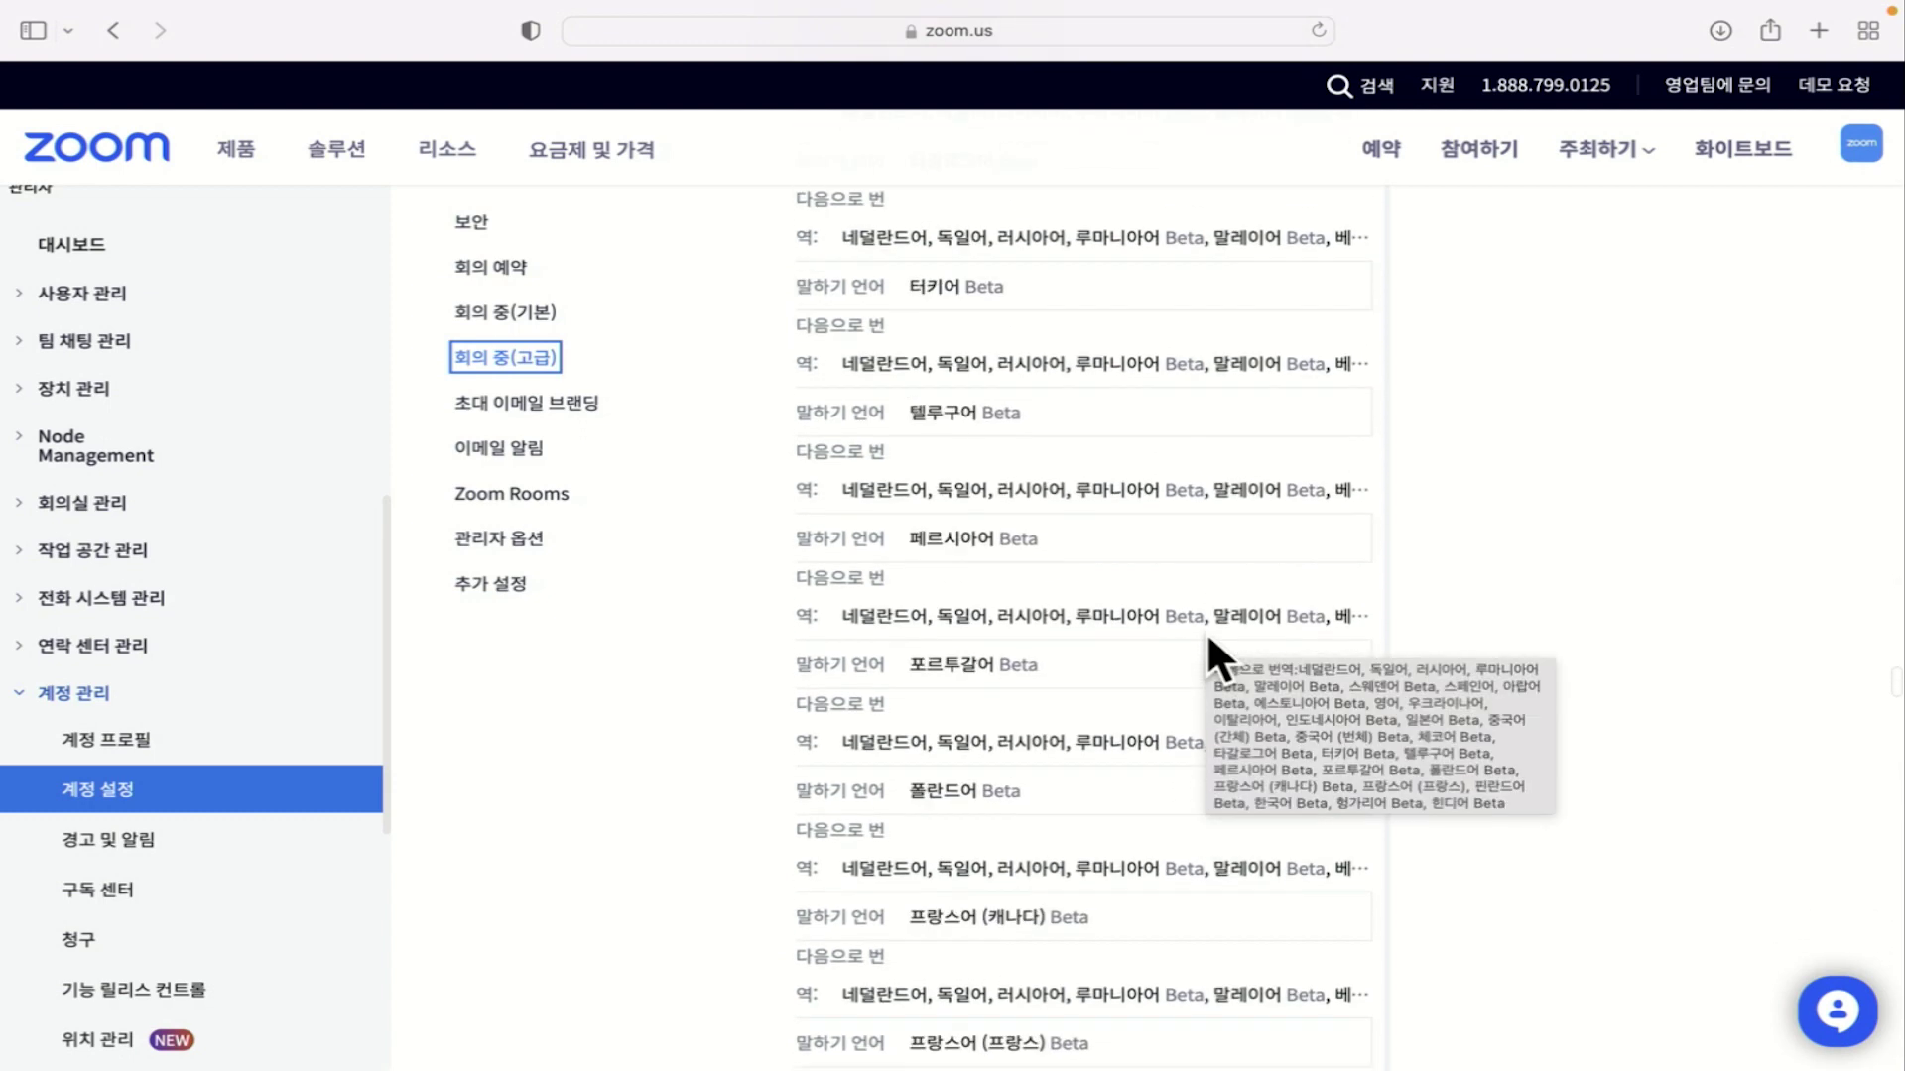
pyautogui.scroll(-12, 1205, 629)
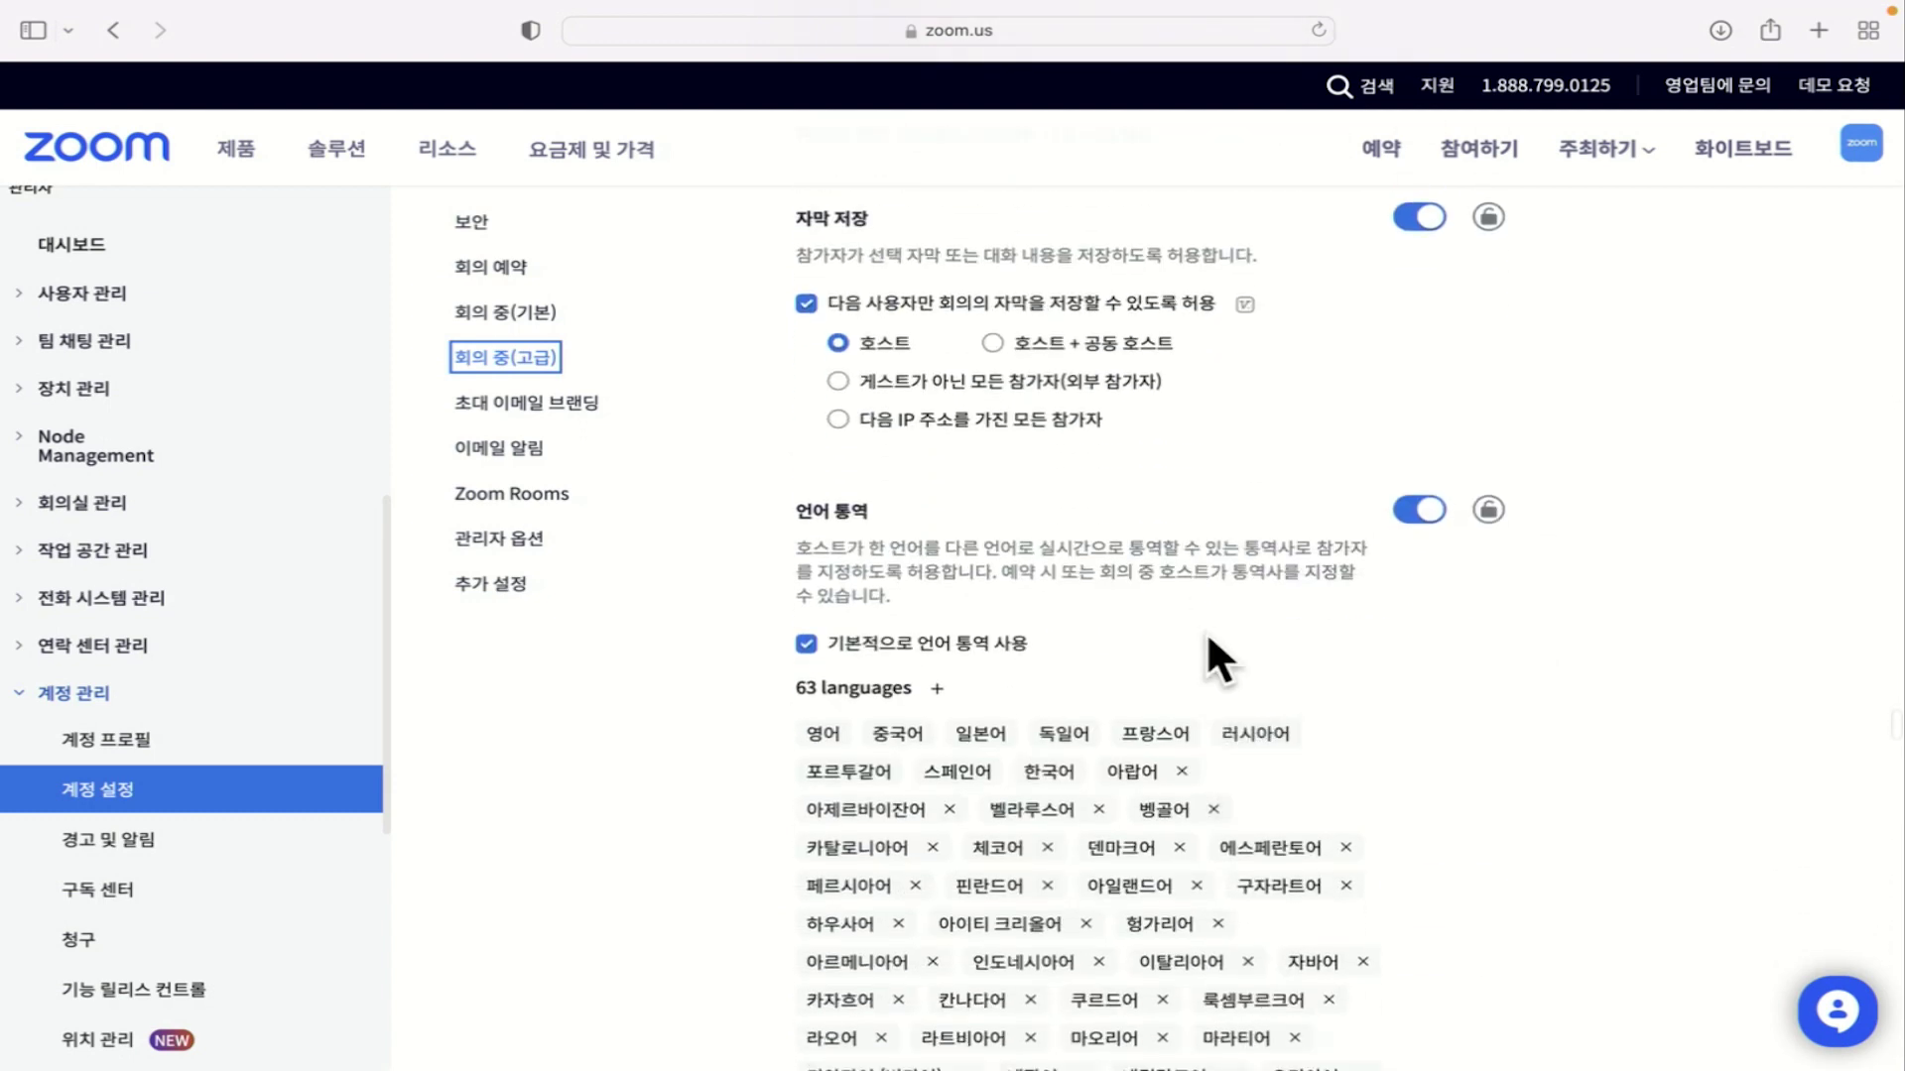
pyautogui.scroll(-10, 1209, 640)
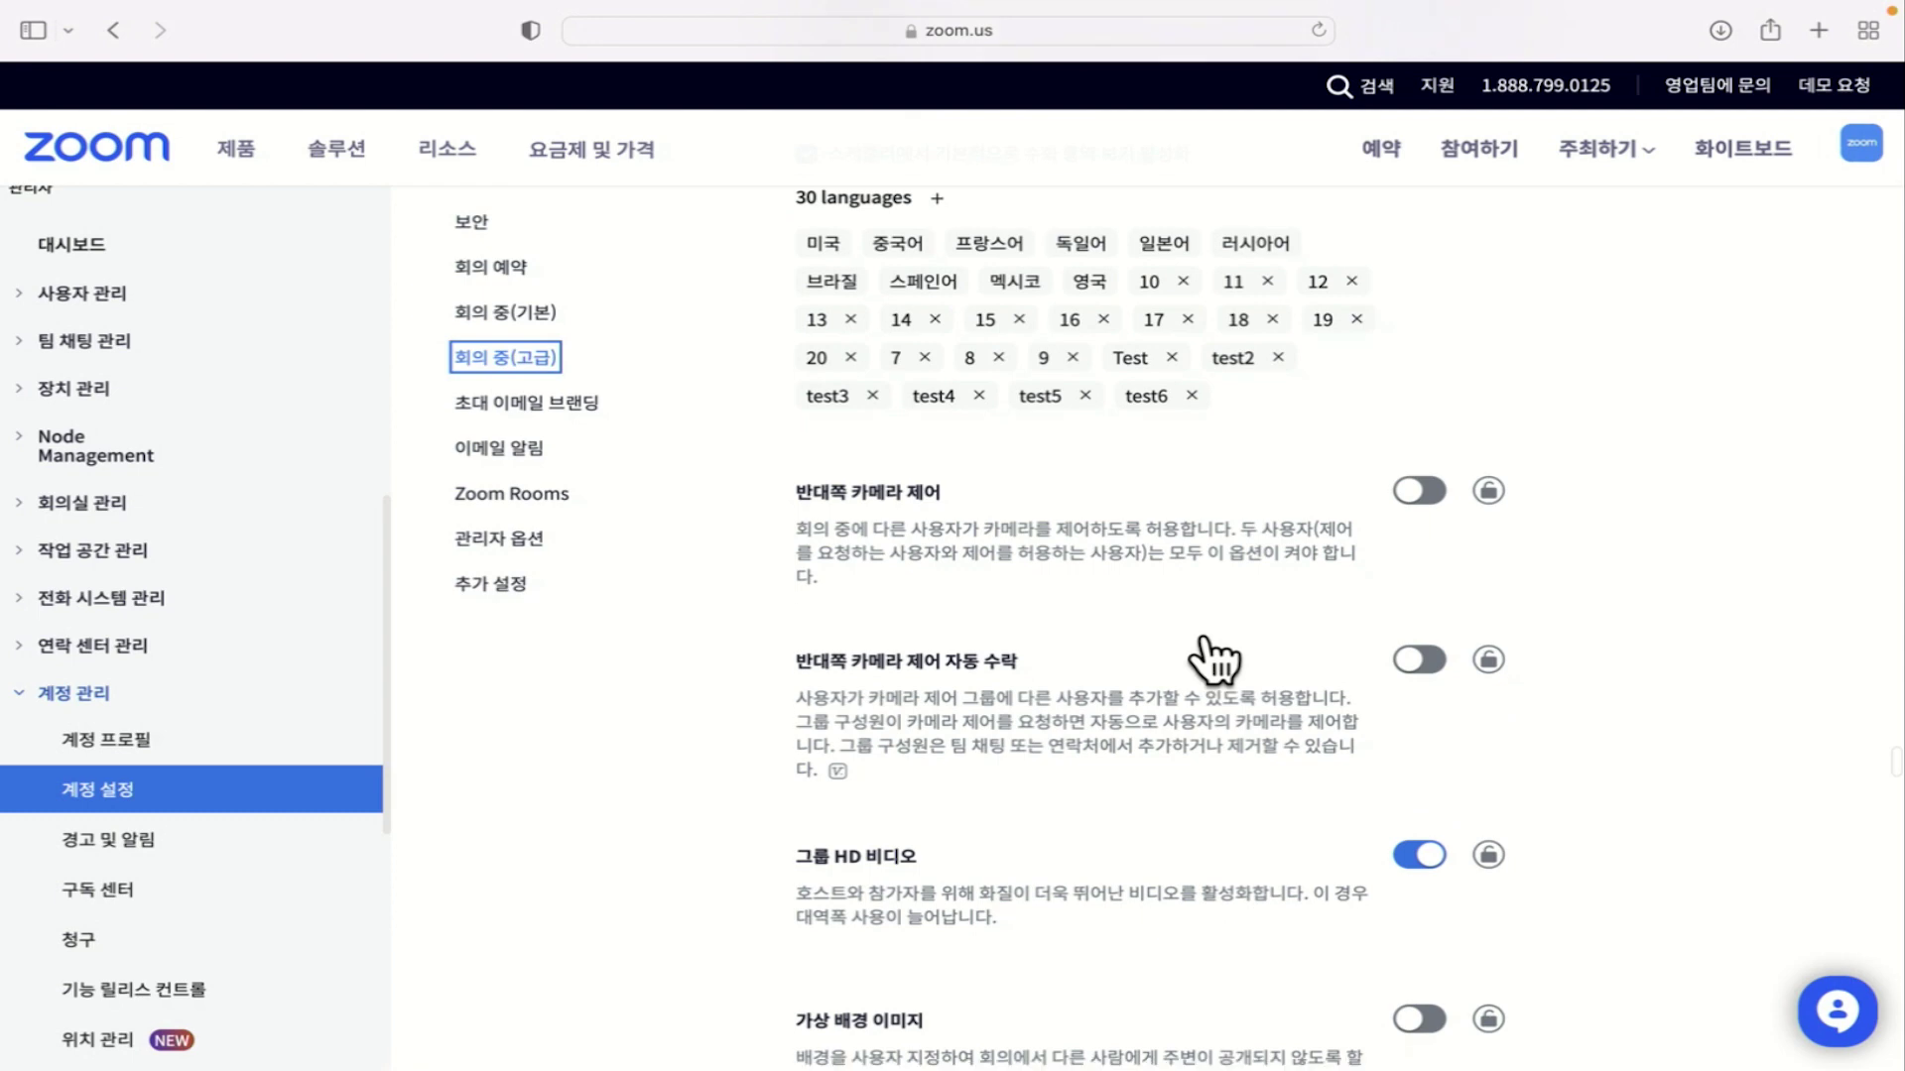